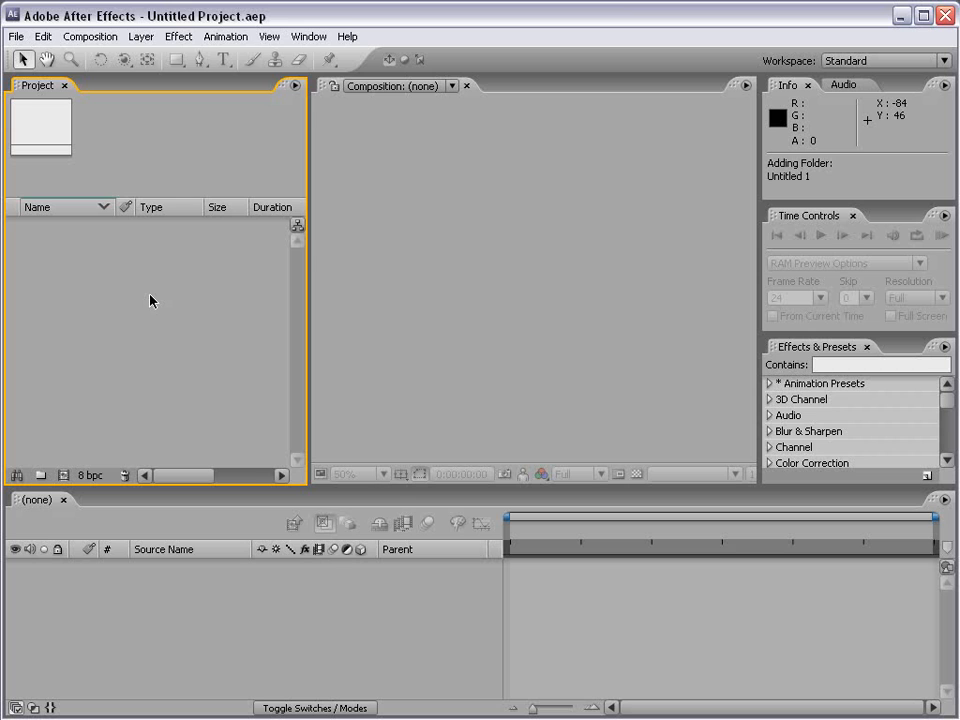
Switch to Firefox, play part of the 2005/2006 reel video on the Video Copilot page, pause it, and return to After Effects
key(alt+Tab)
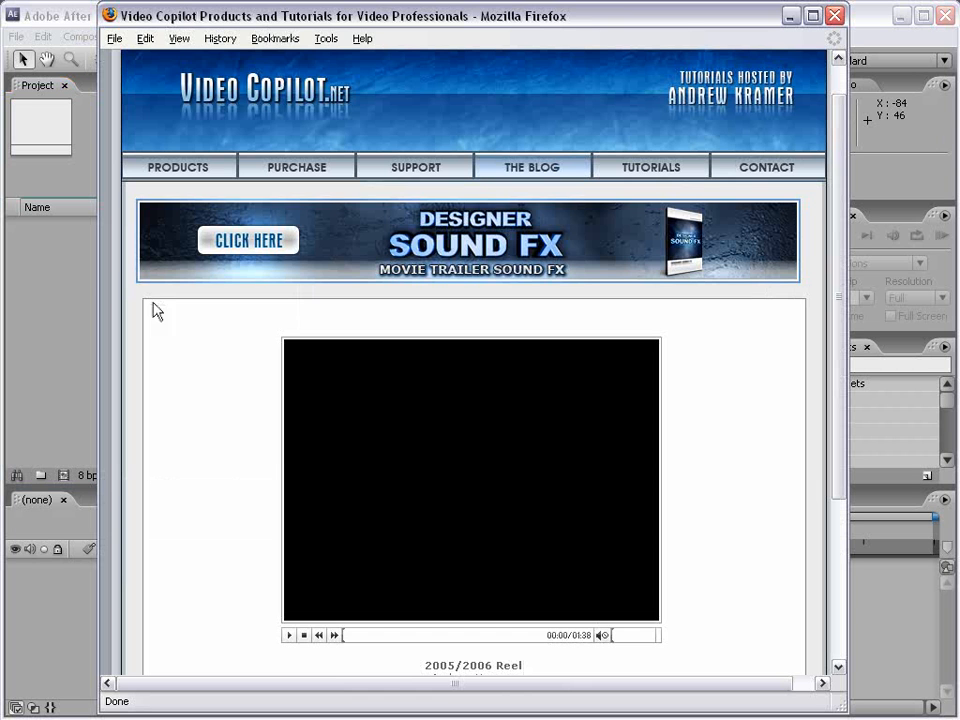
click(288, 636)
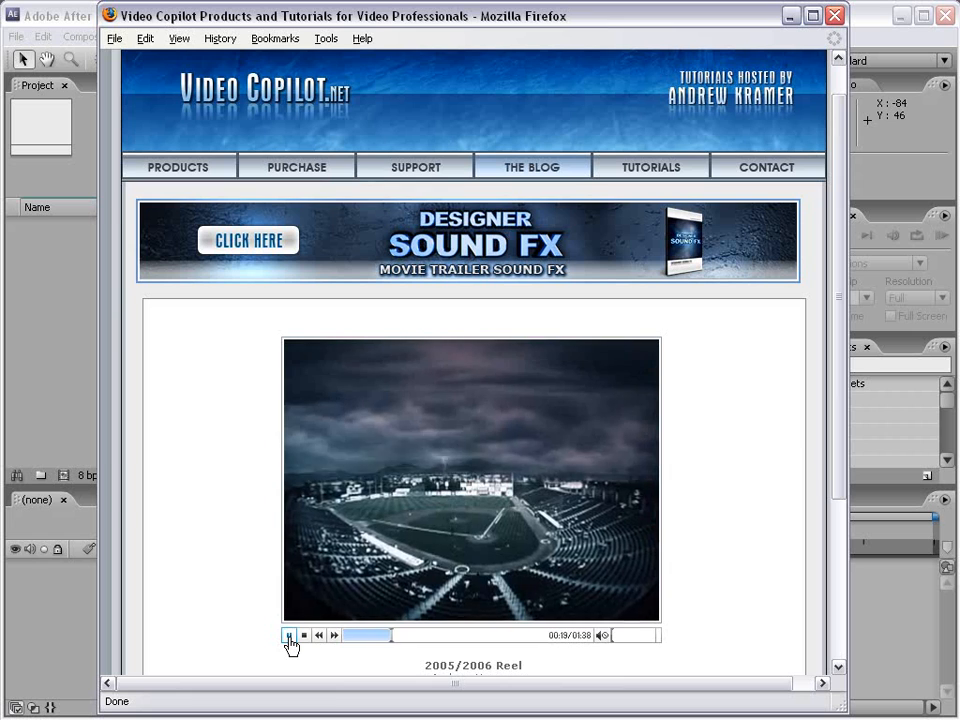
click(288, 637)
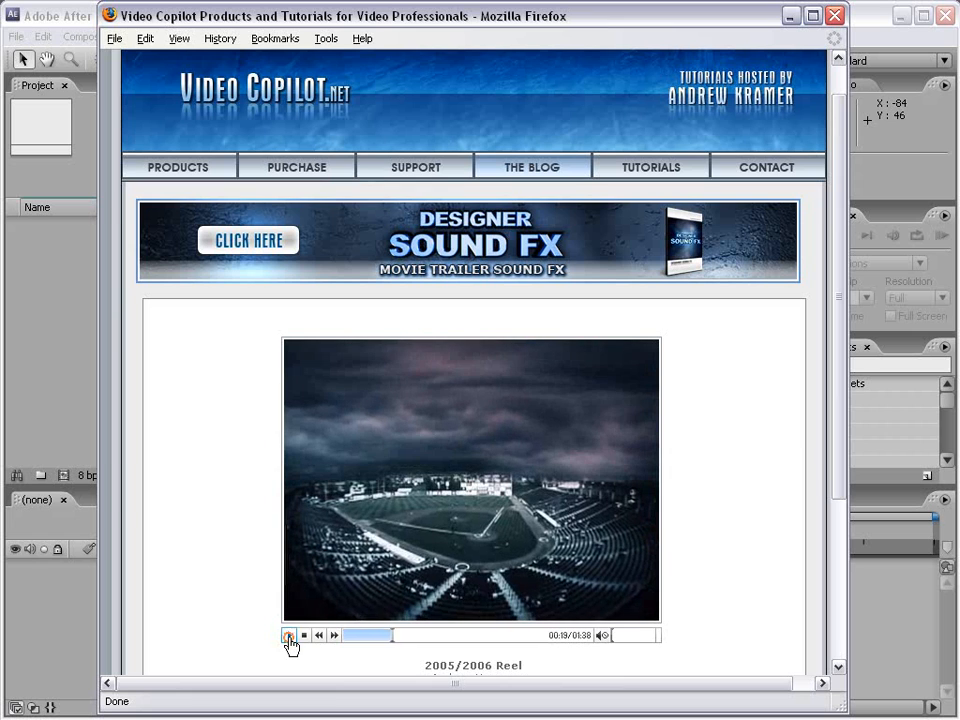
click(887, 626)
click(203, 328)
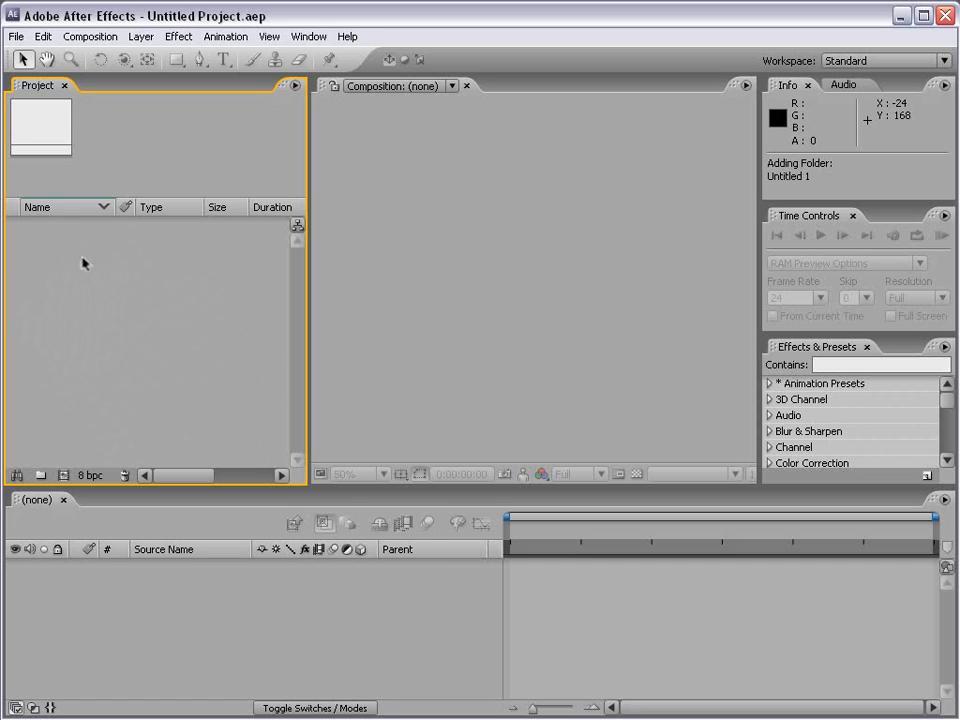
click(17, 36)
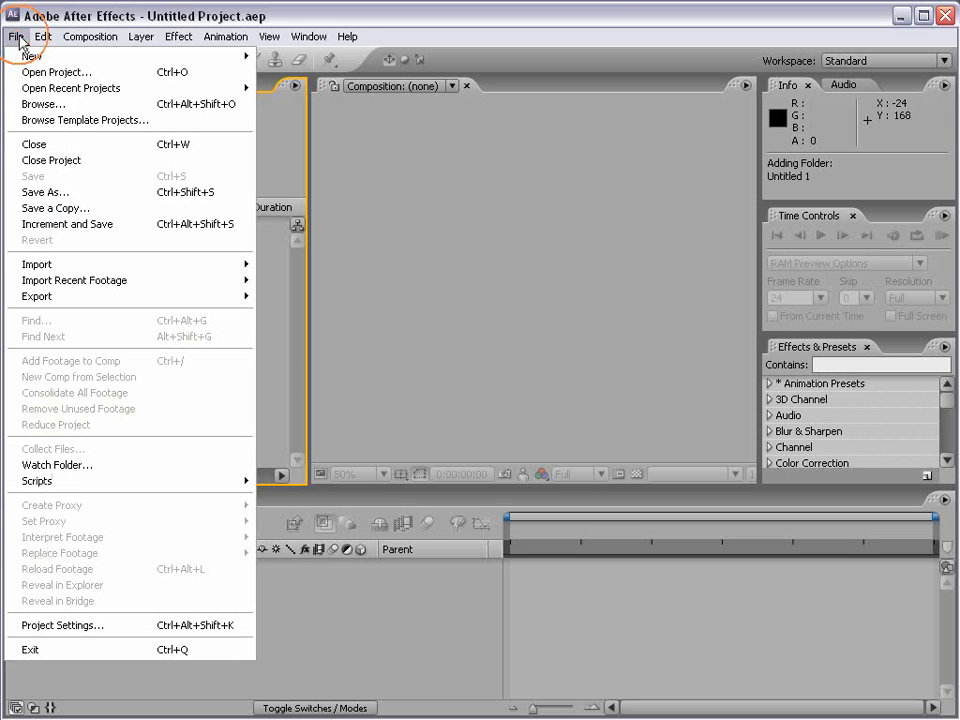
mouse_move(152, 268)
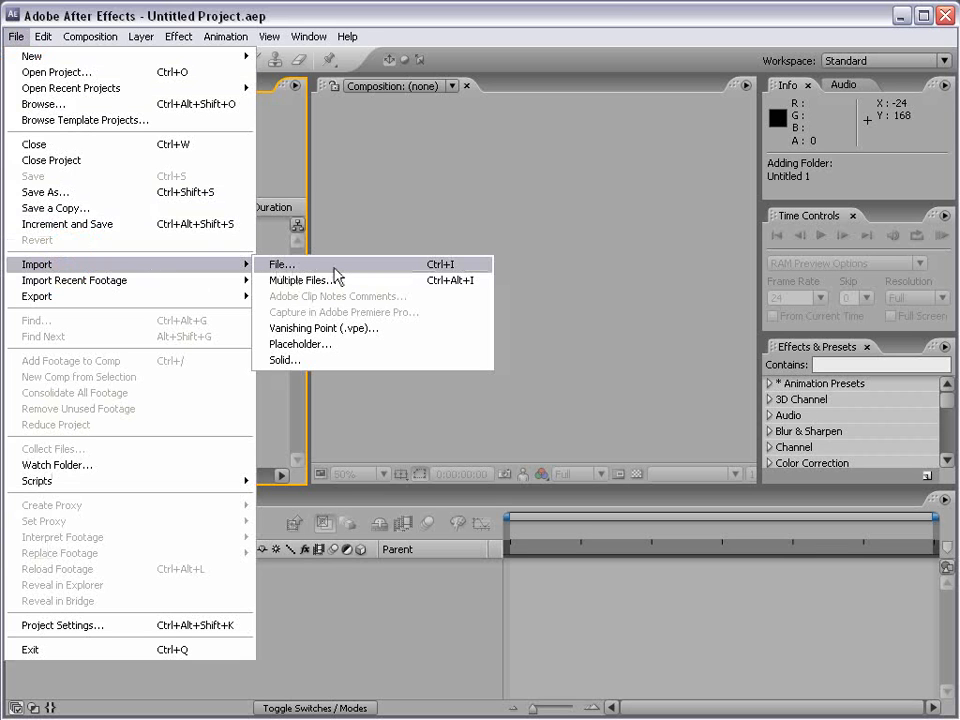
click(276, 239)
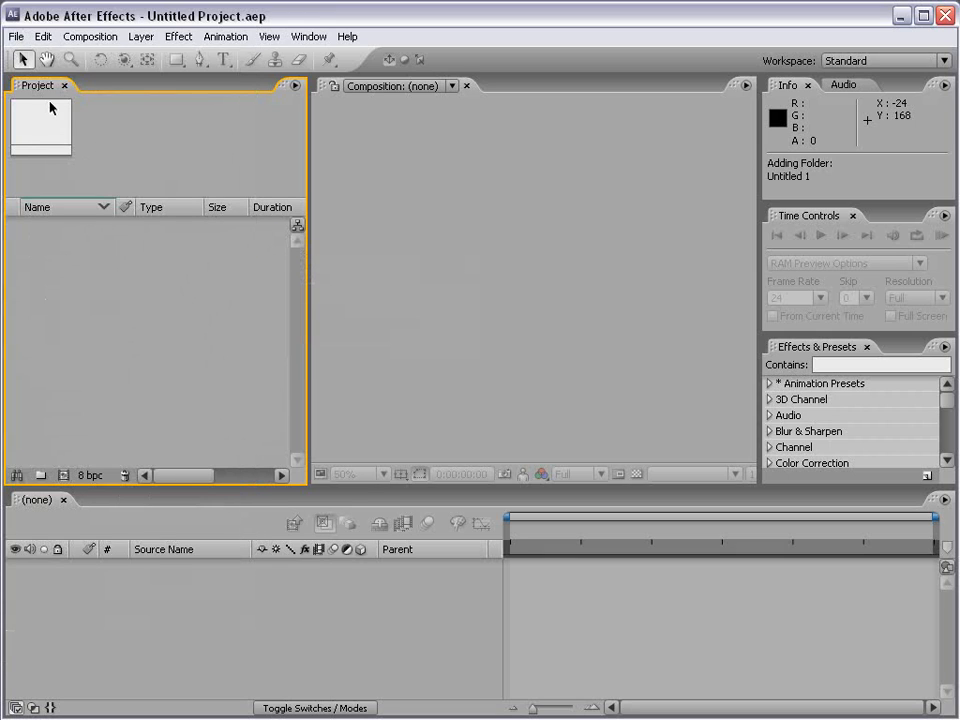
Open the file import dialog at the Footage folder and try selecting cloud.jpg and Girl.mov individually
double_click(40, 268)
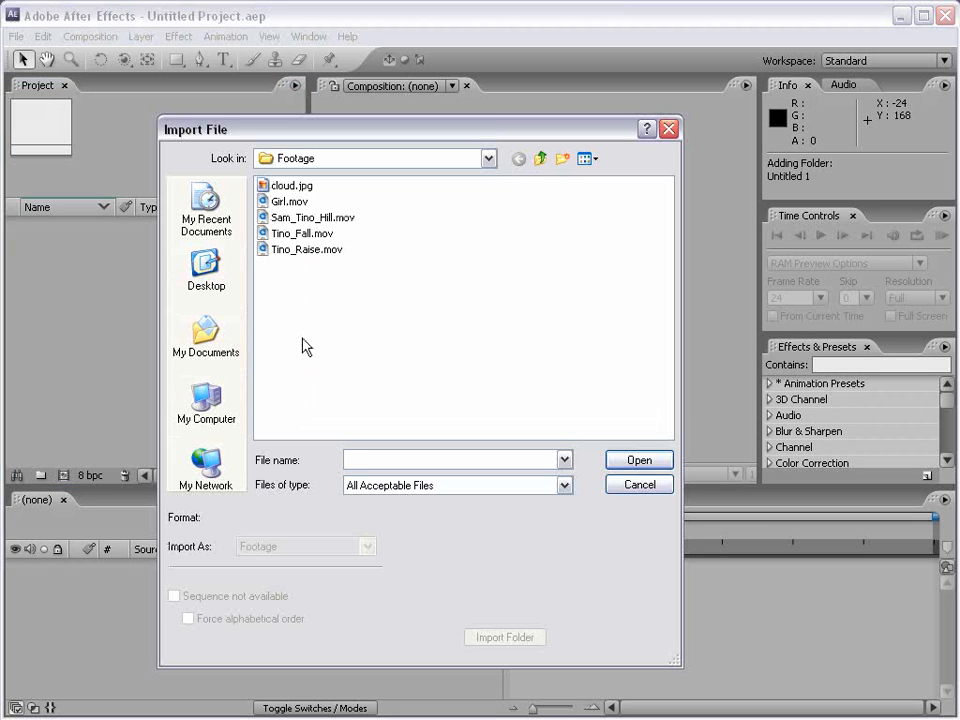
click(292, 187)
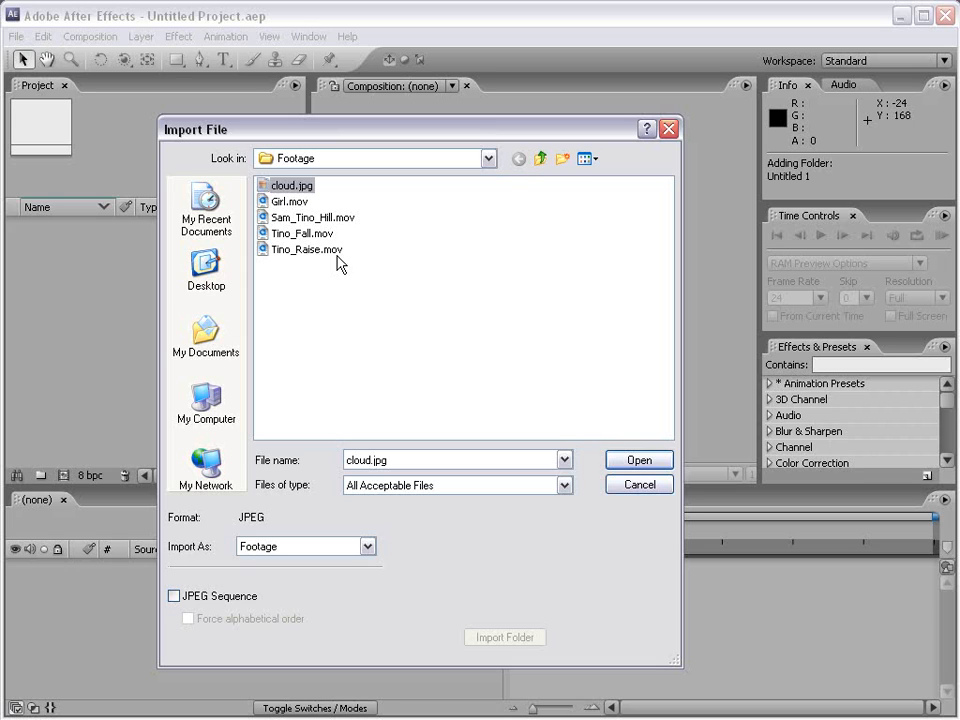
click(279, 202)
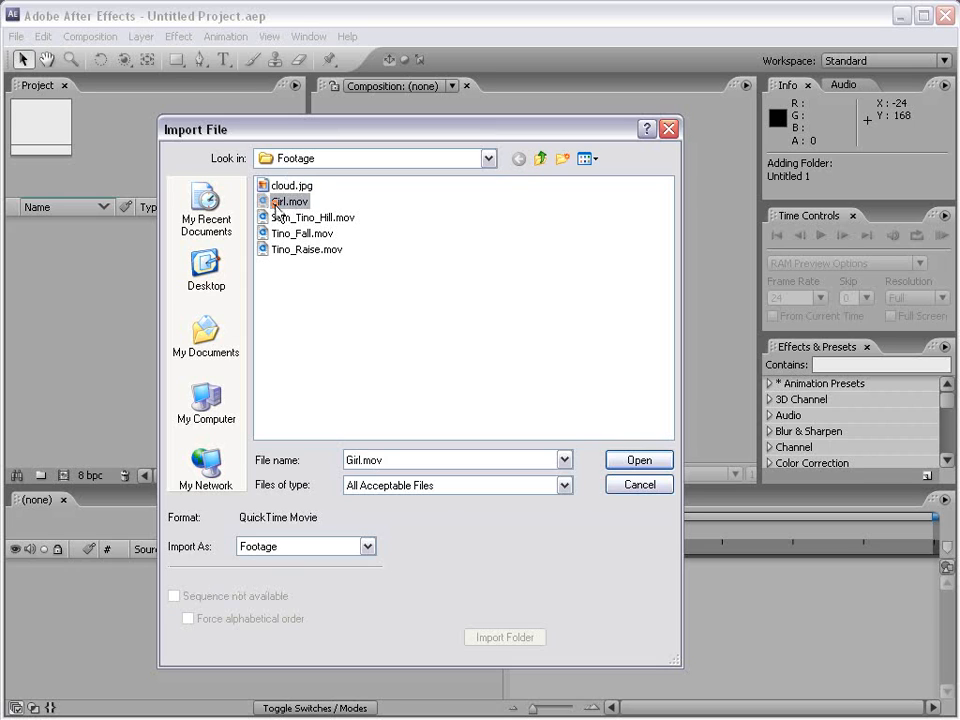
click(339, 324)
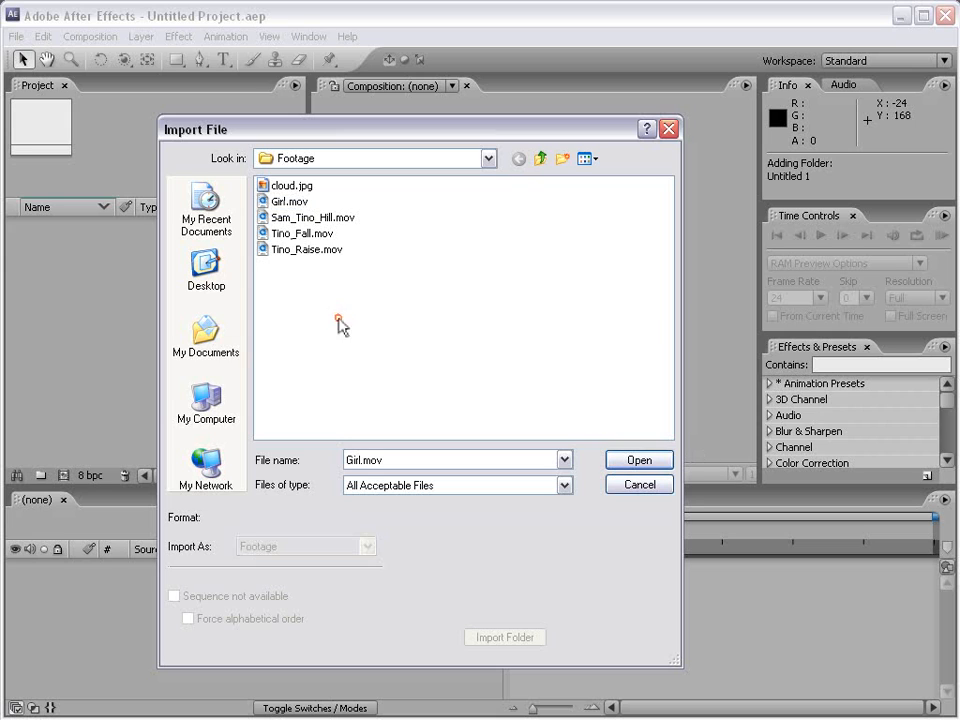
Try selecting all five footage files together, and only Girl.mov, Tino_Fall.mov and Tino_Raise.mov, clearing each selection
drag(447, 340, 262, 180)
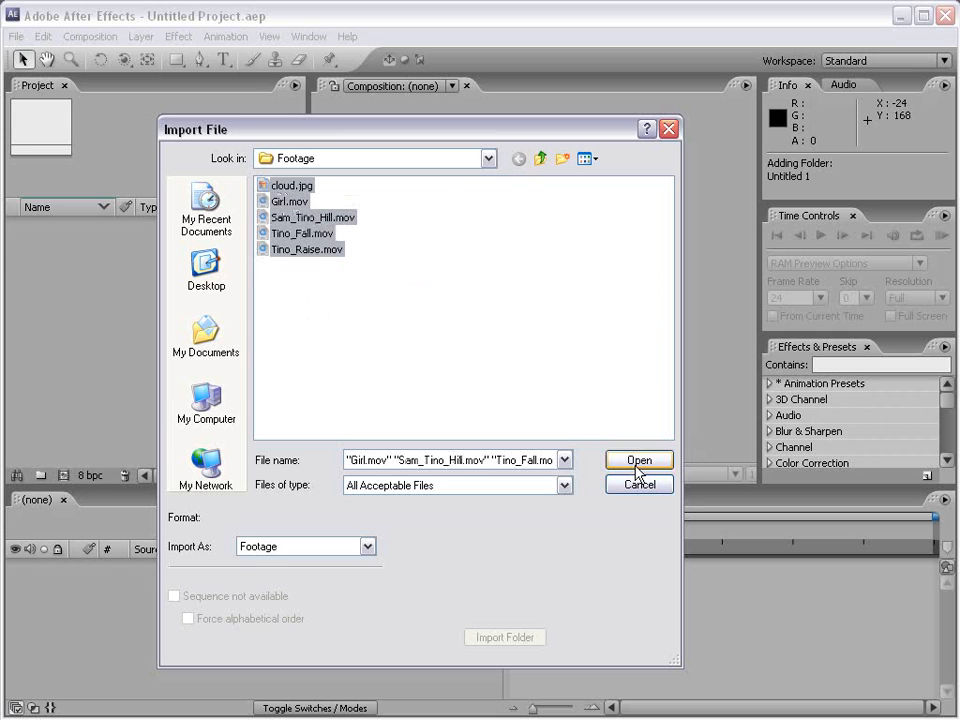
click(309, 270)
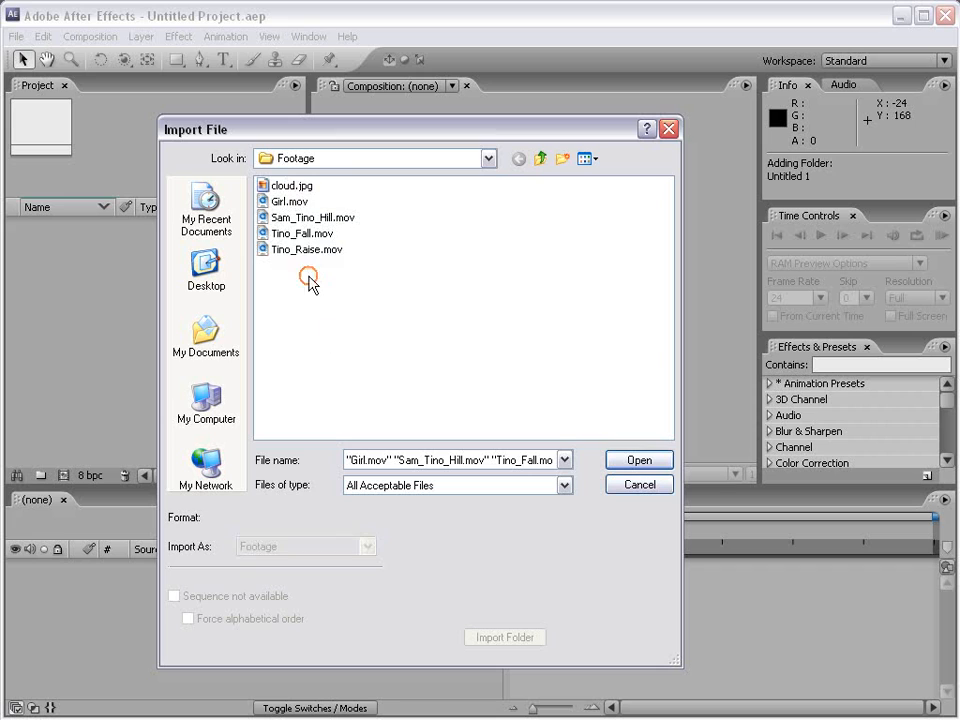
click(289, 203)
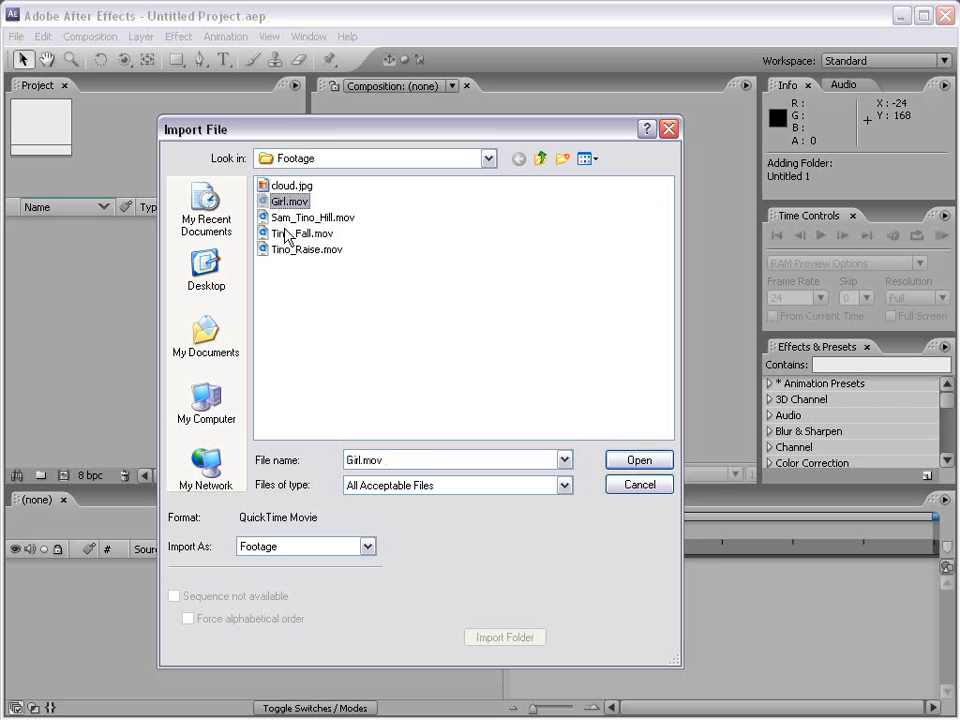
ctrl+click(290, 234)
ctrl+click(288, 250)
click(398, 313)
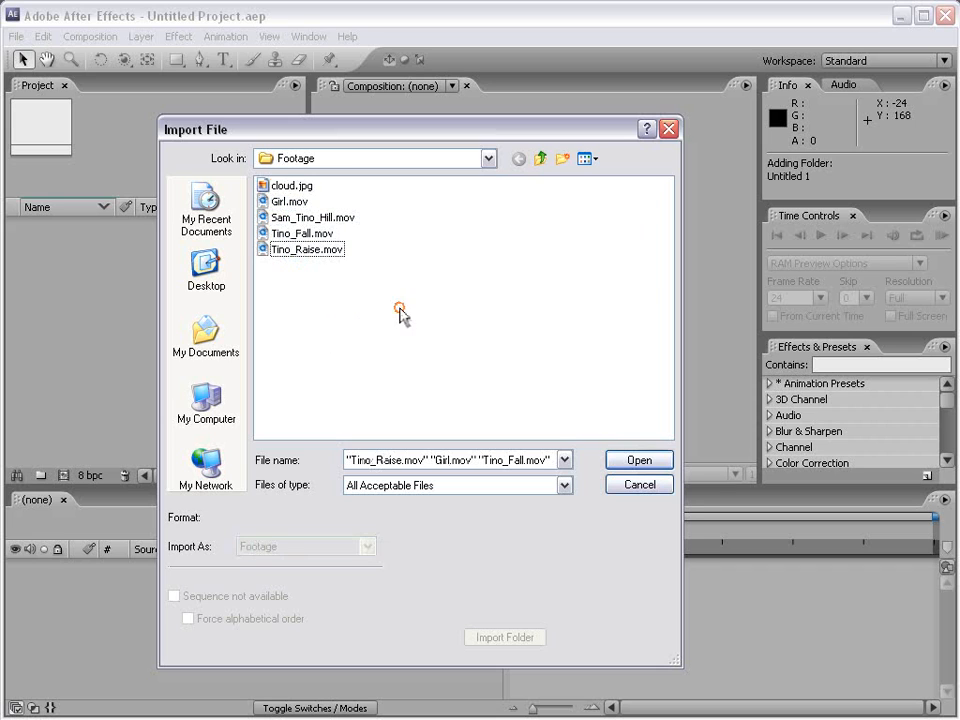
Try selecting the range from cloud.jpg to Tino_Raise.mov without Sam_Tino_Hill.mov, and clear the selection
click(272, 184)
shift+click(291, 251)
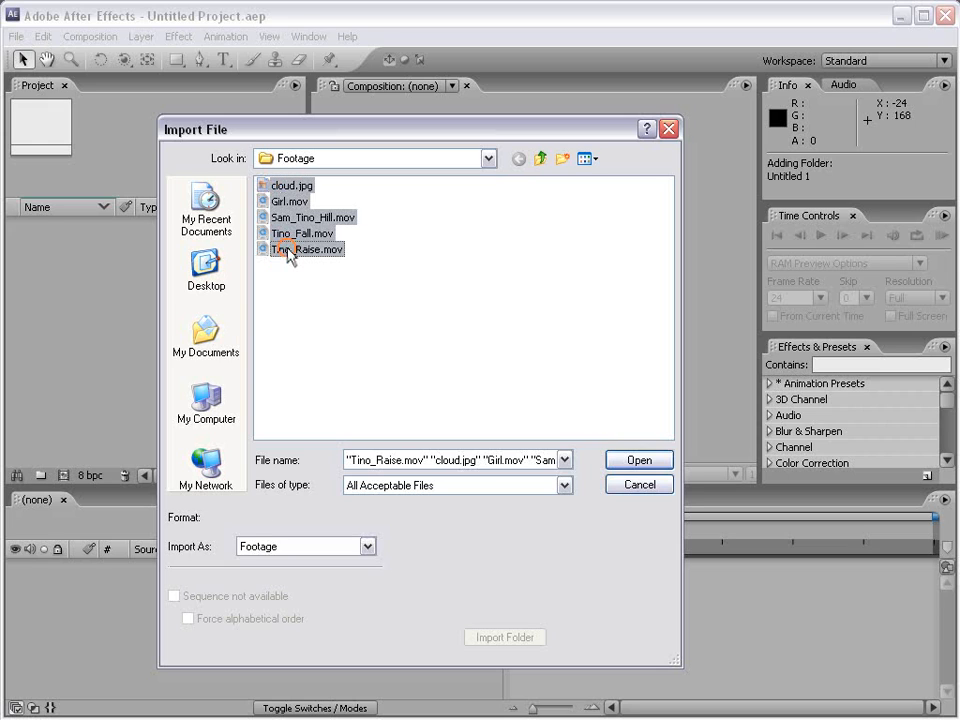
drag(283, 221, 362, 288)
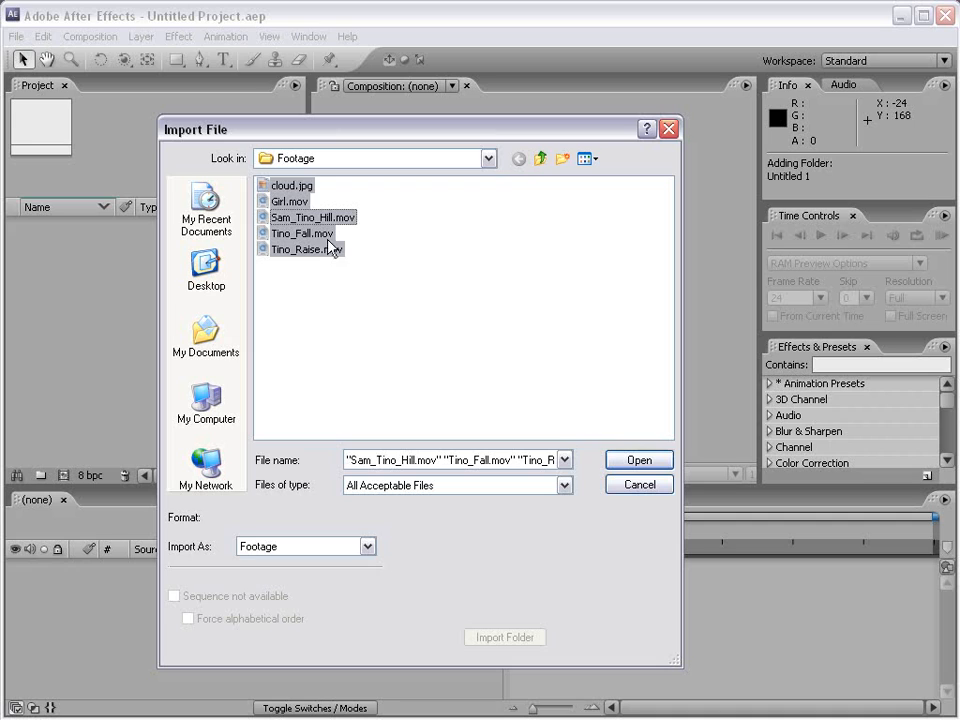
ctrl+click(307, 222)
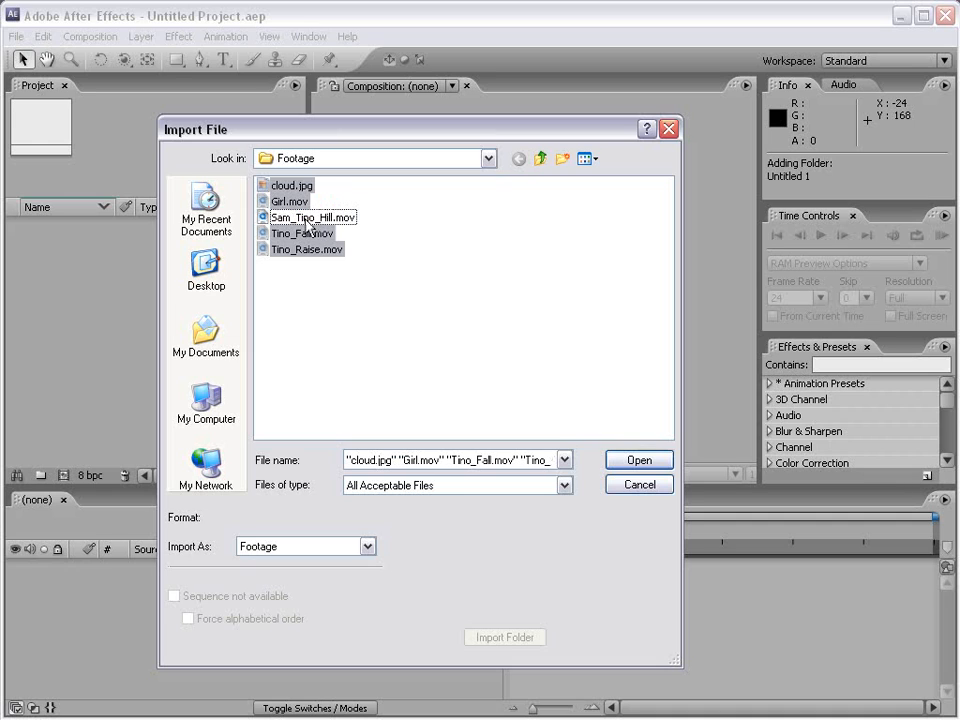
click(333, 279)
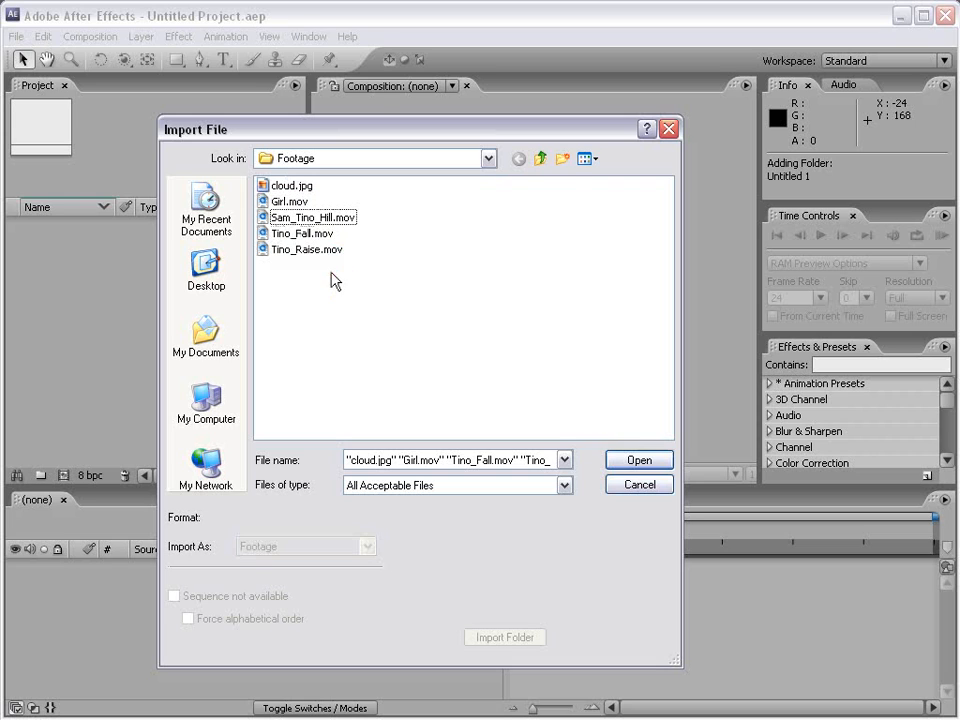
Import the entire Footage folder from AE_TRAINING and expand it in the project
click(542, 161)
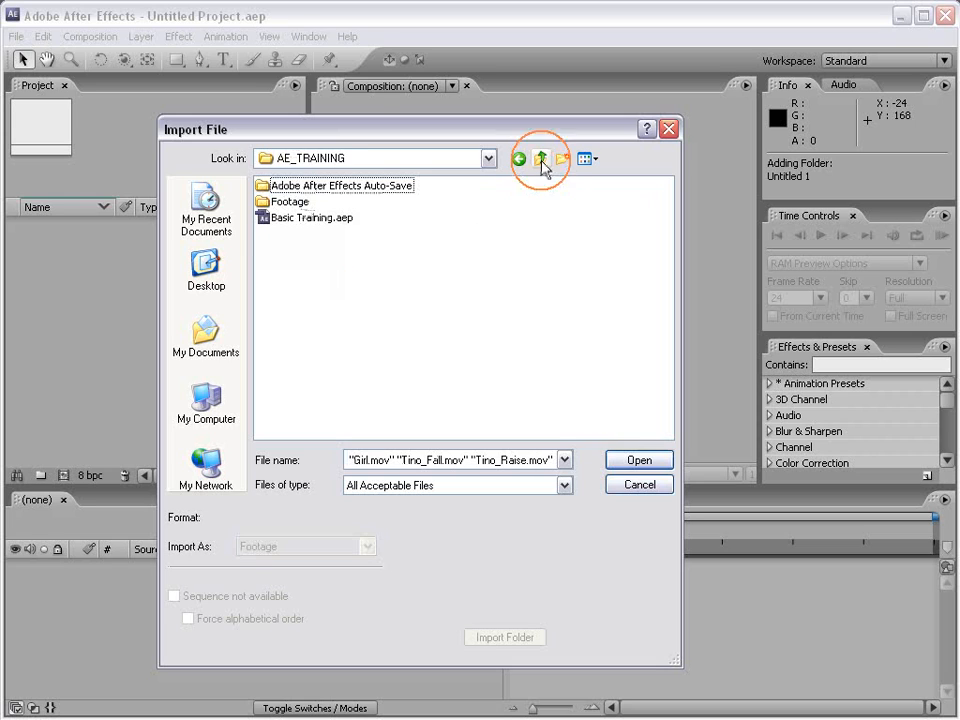
click(289, 204)
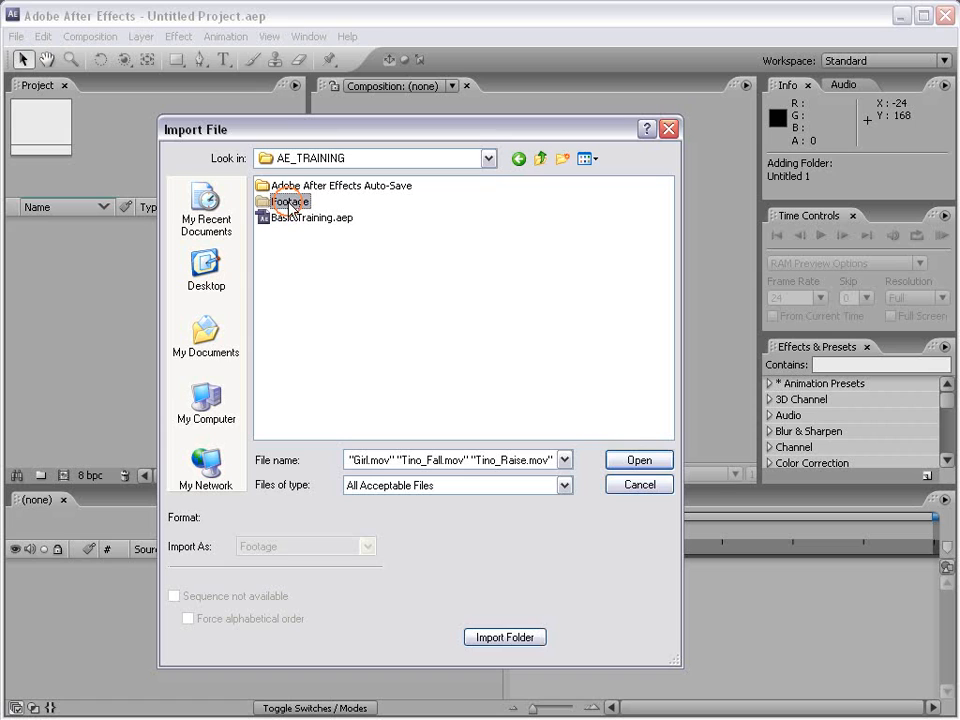
click(503, 637)
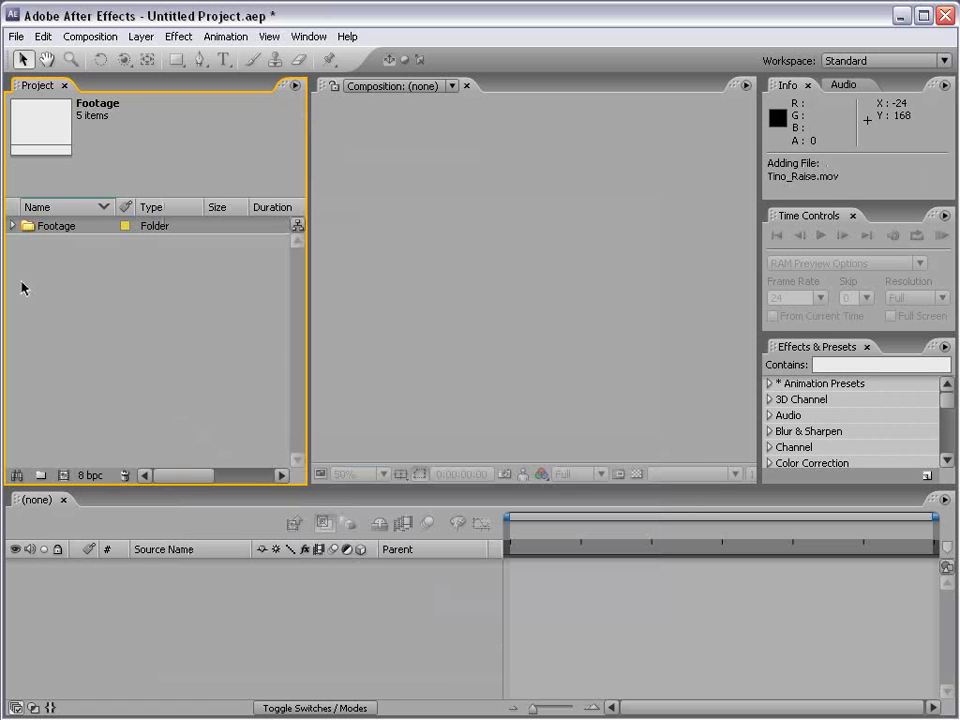
click(13, 228)
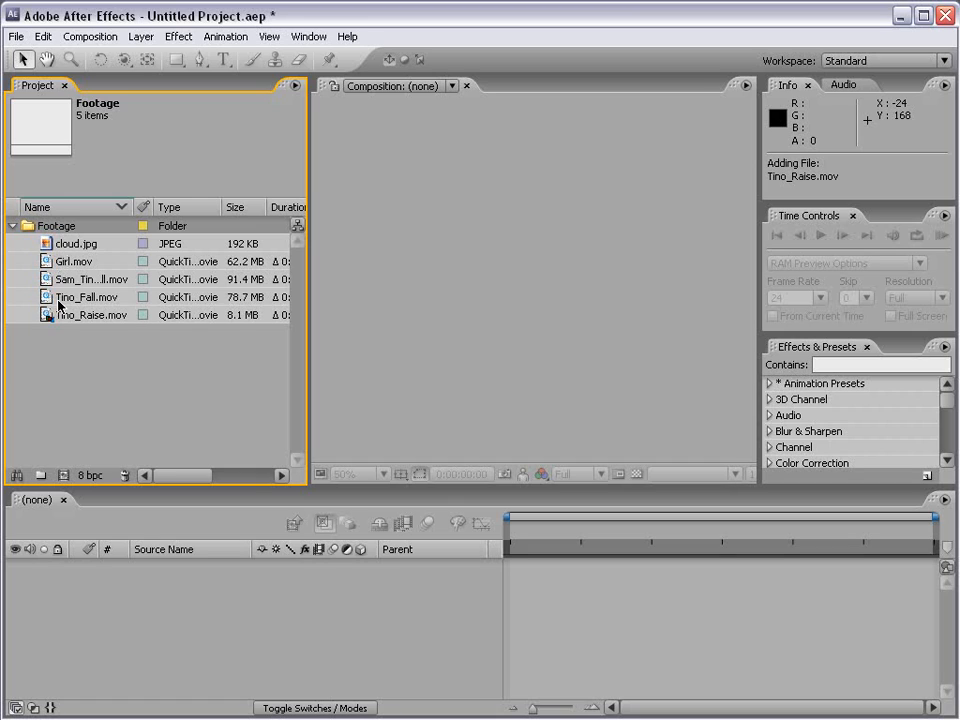
Create a project folder named Images and move it out of the Footage folder to the top level
click(41, 476)
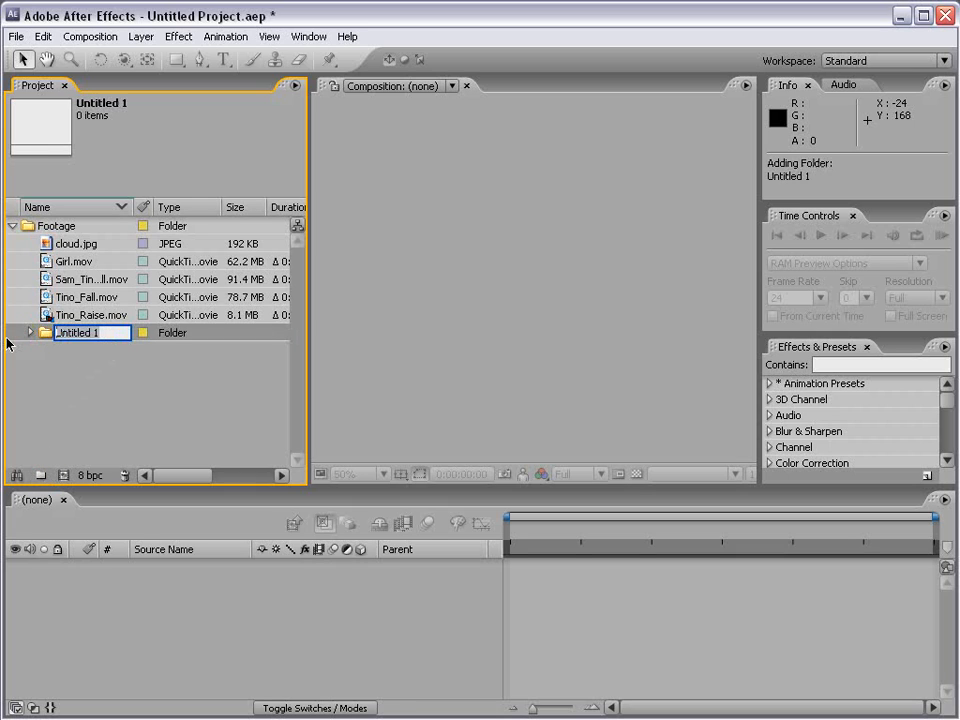
text(Images)
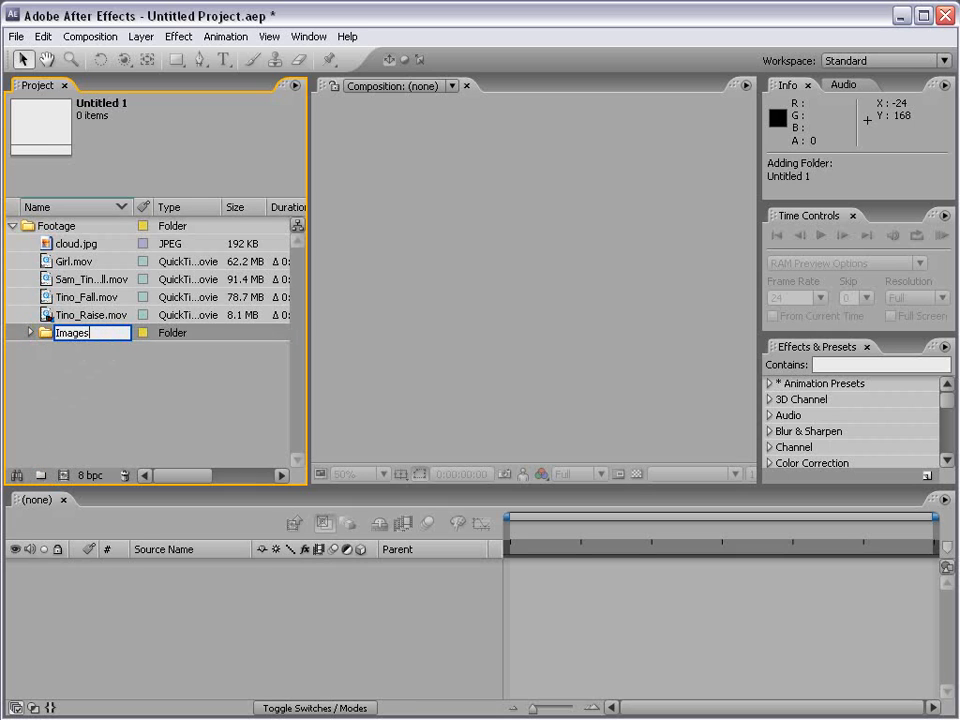
key(Return)
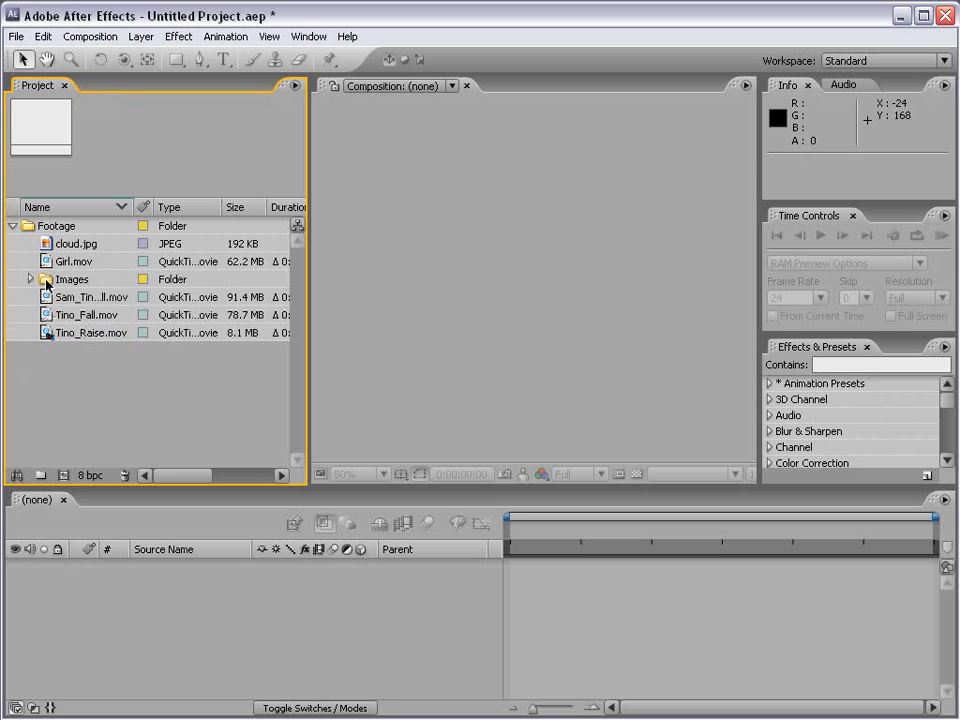
drag(43, 279, 33, 394)
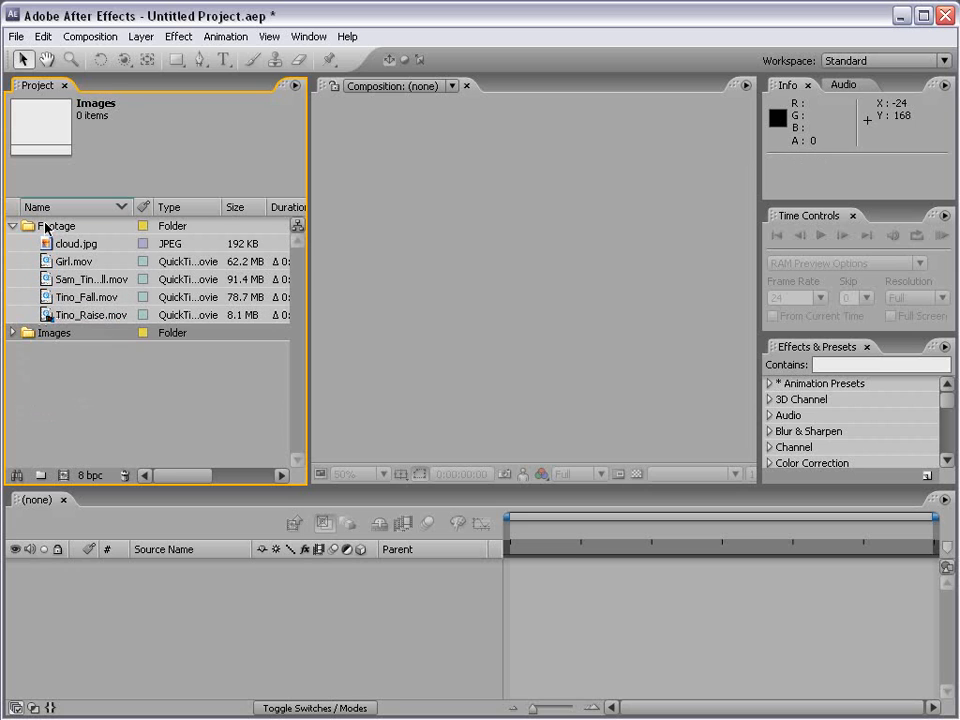
Move cloud.jpg from the Footage folder into the Images folder
click(13, 332)
click(71, 245)
drag(71, 248, 54, 333)
click(84, 390)
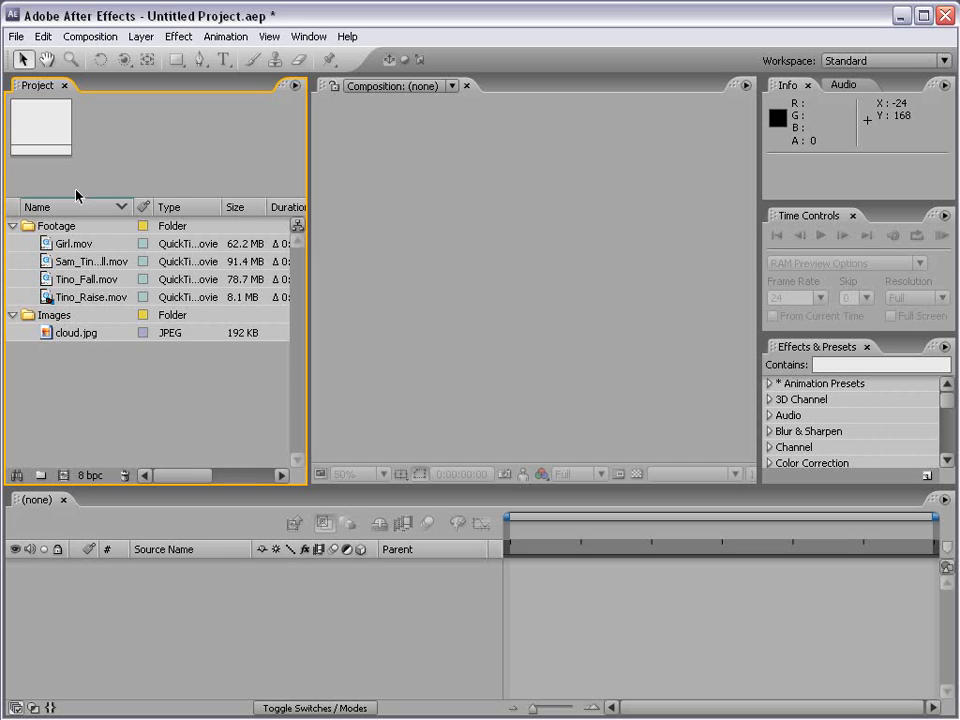
Rename the Girl.mov footage item as Mall Video
click(67, 247)
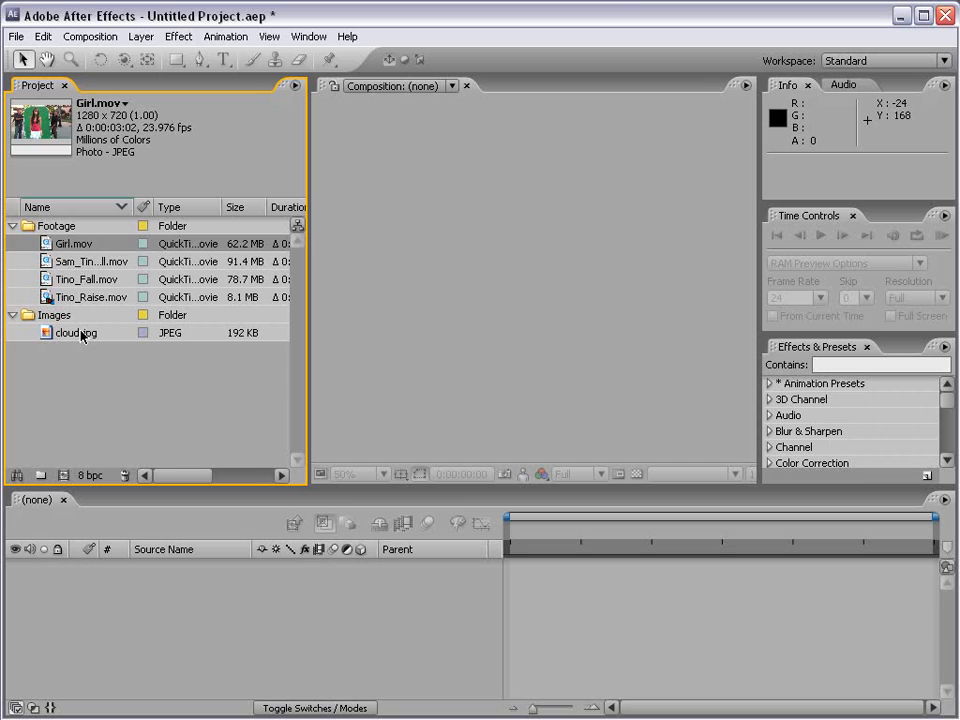
key(Return)
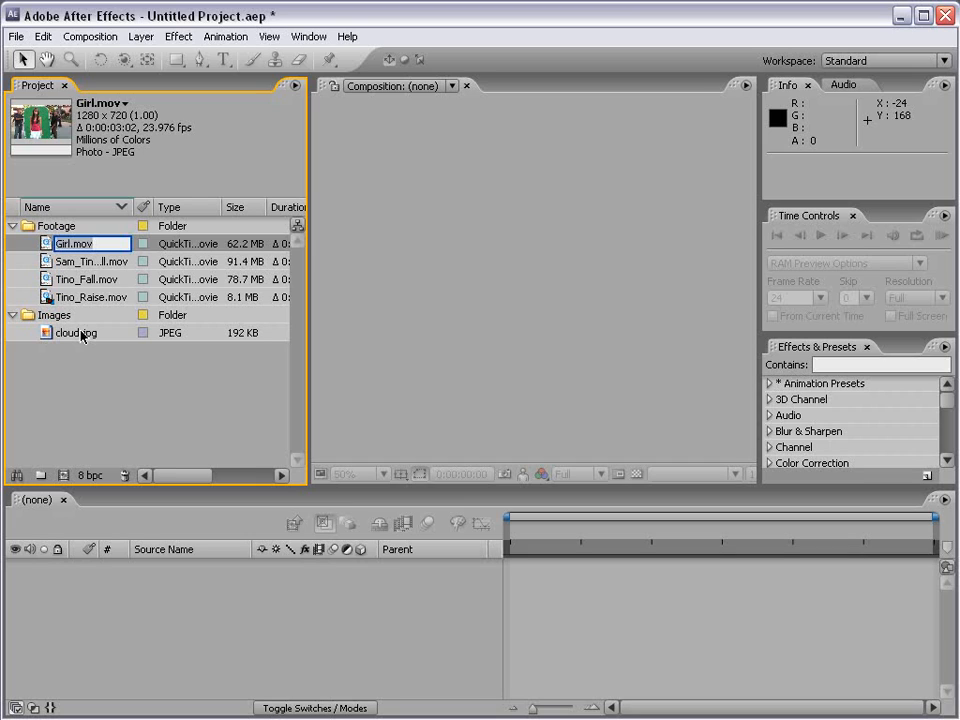
text(Mall Video)
key(Return)
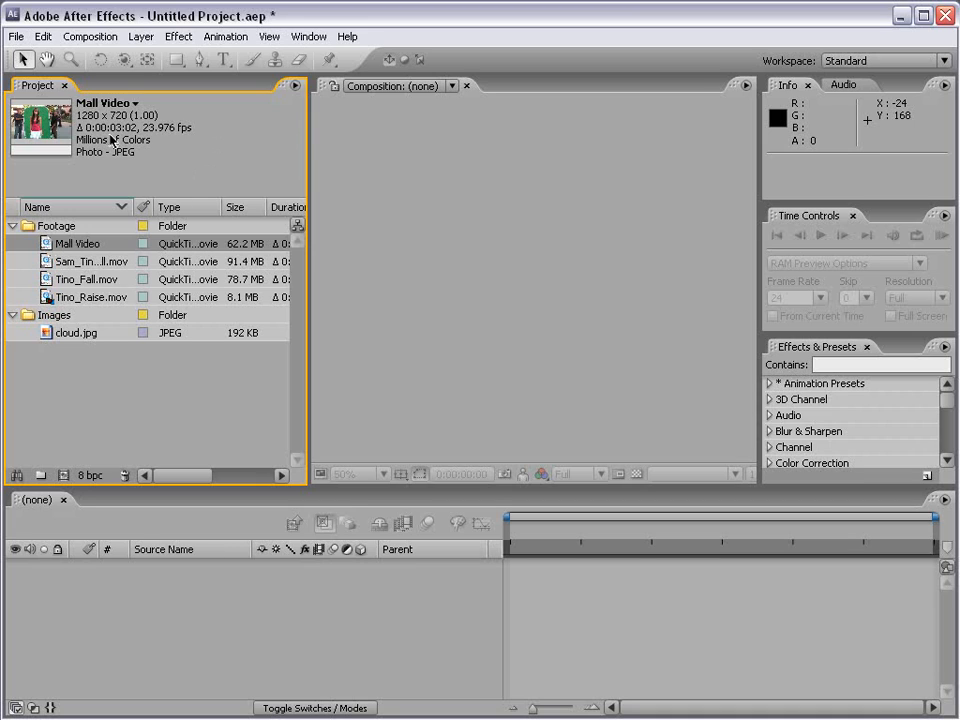
Try conforming the Mall Video footage to a frame rate of 30 frames per second in its footage interpretation
right_click(47, 245)
mouse_move(90, 287)
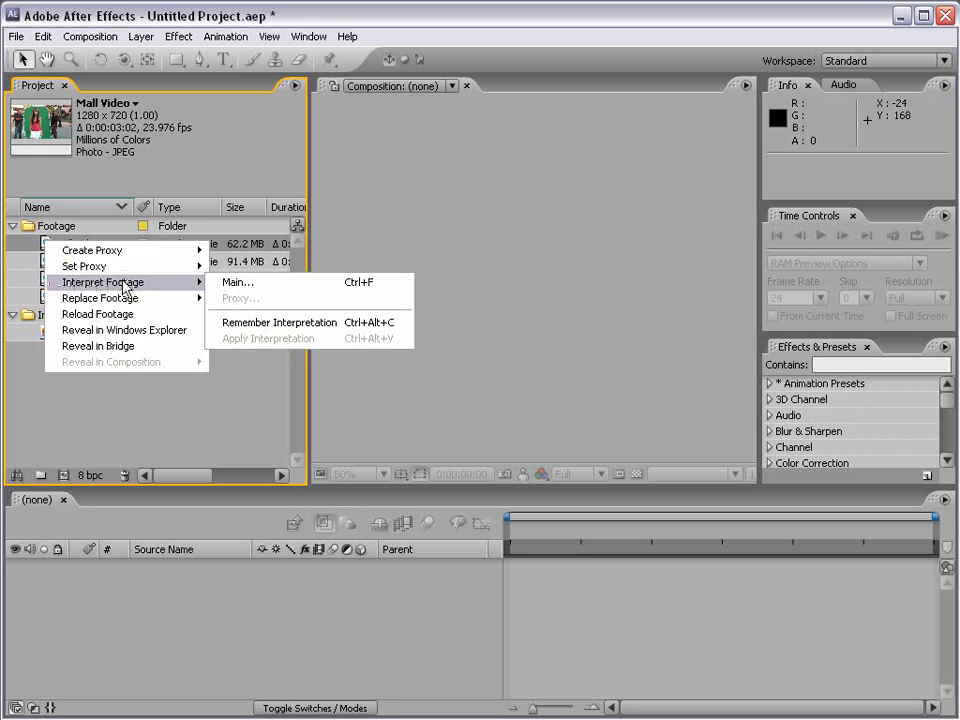
click(267, 290)
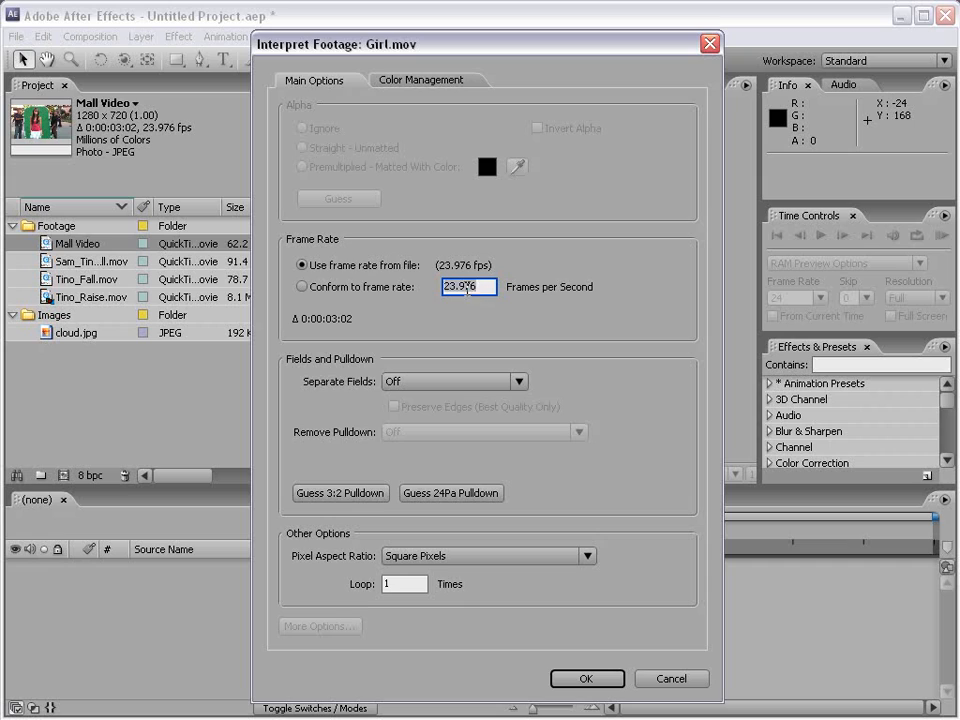
click(303, 289)
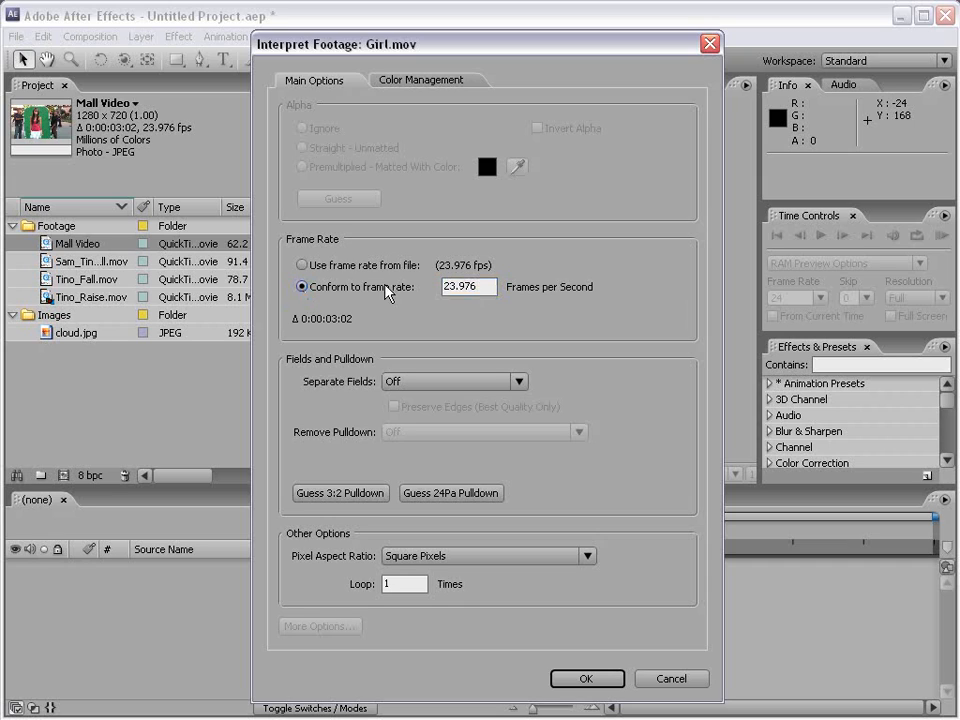
click(396, 288)
text(30)
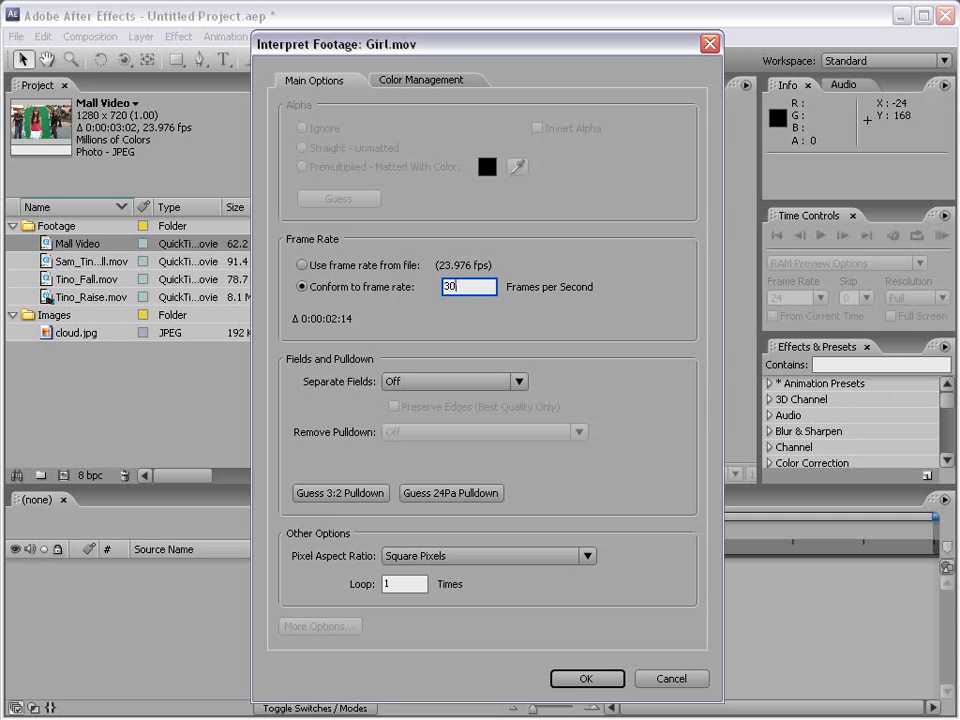
Review Mall Video's field separation, pixel aspect ratio and color management options, and cancel the interpretation changes
click(490, 381)
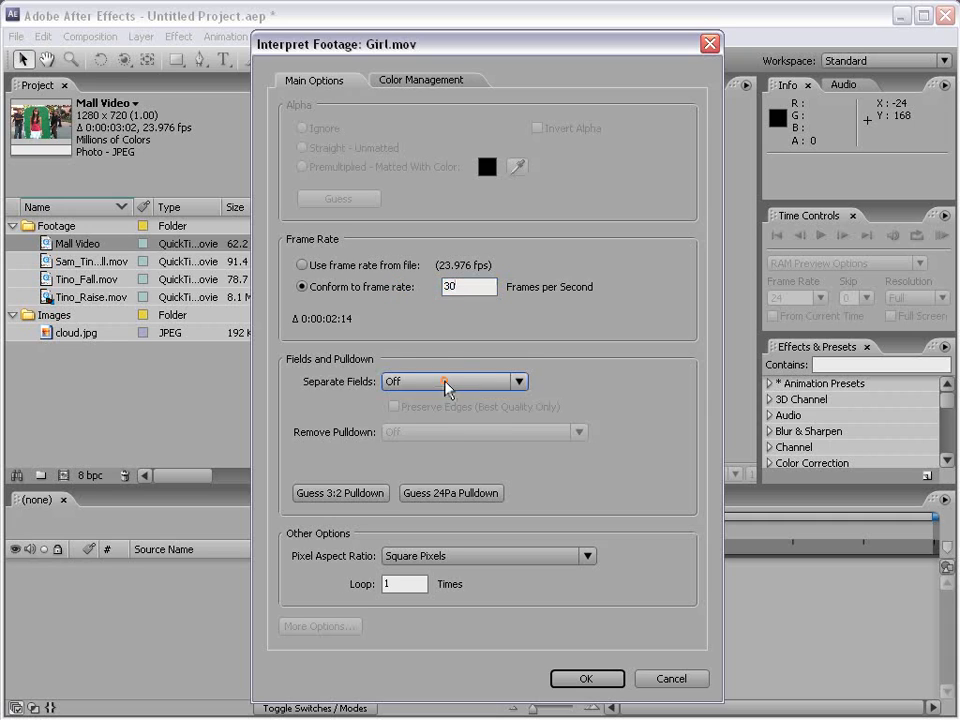
click(432, 375)
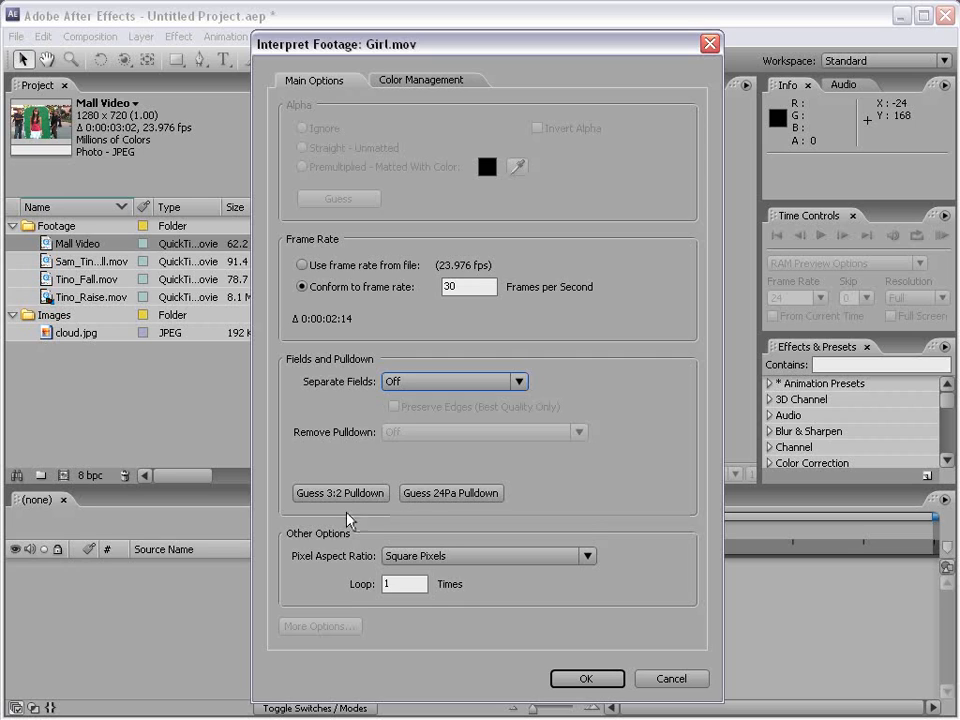
click(392, 557)
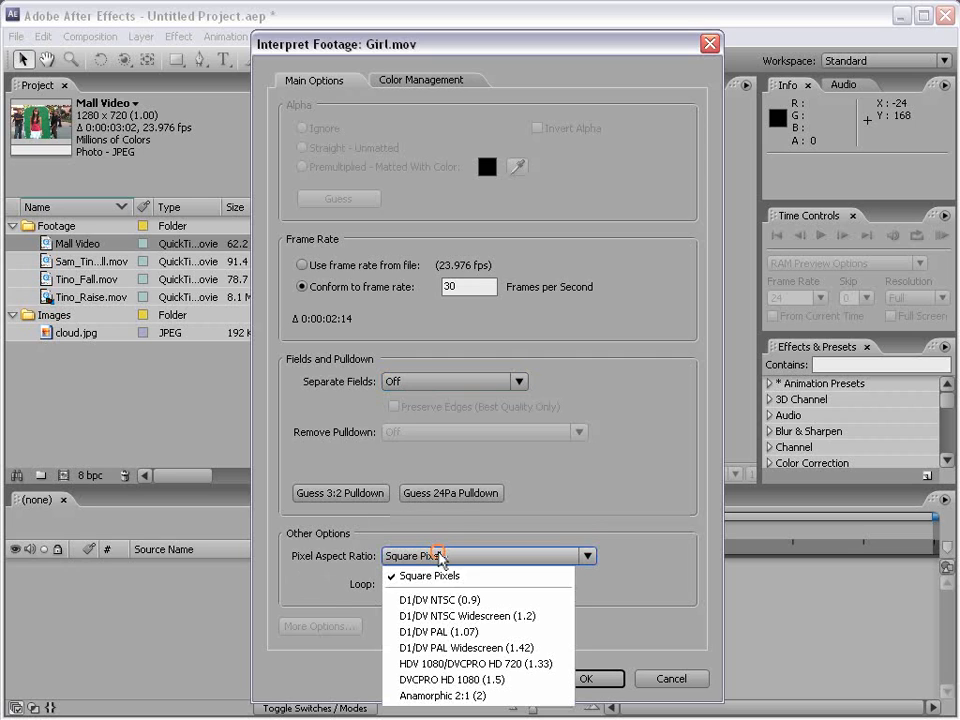
click(551, 529)
click(414, 84)
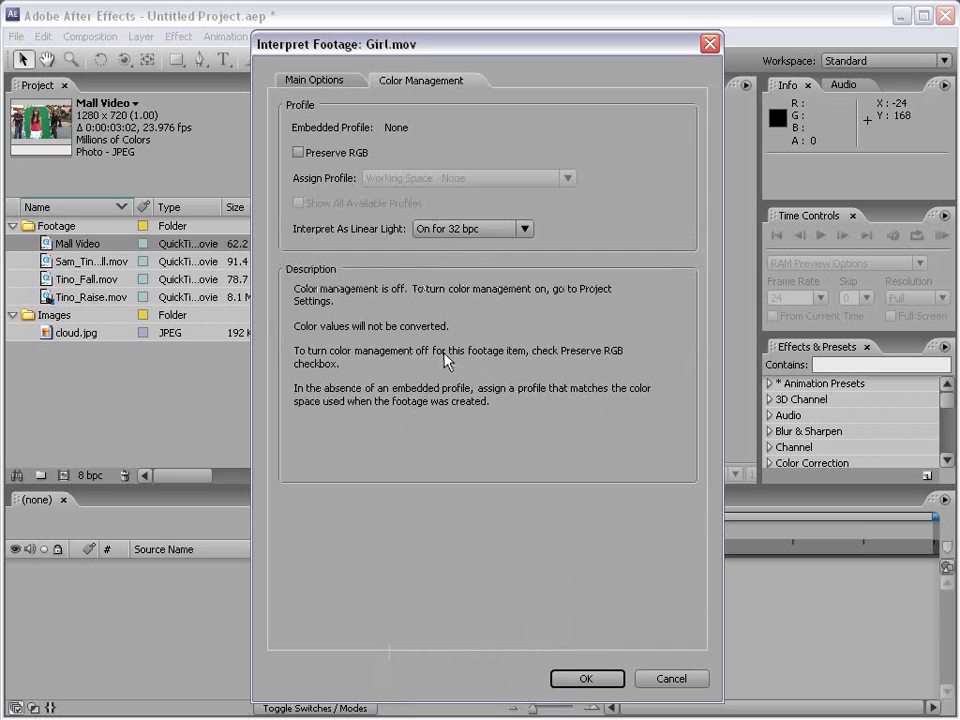
click(673, 680)
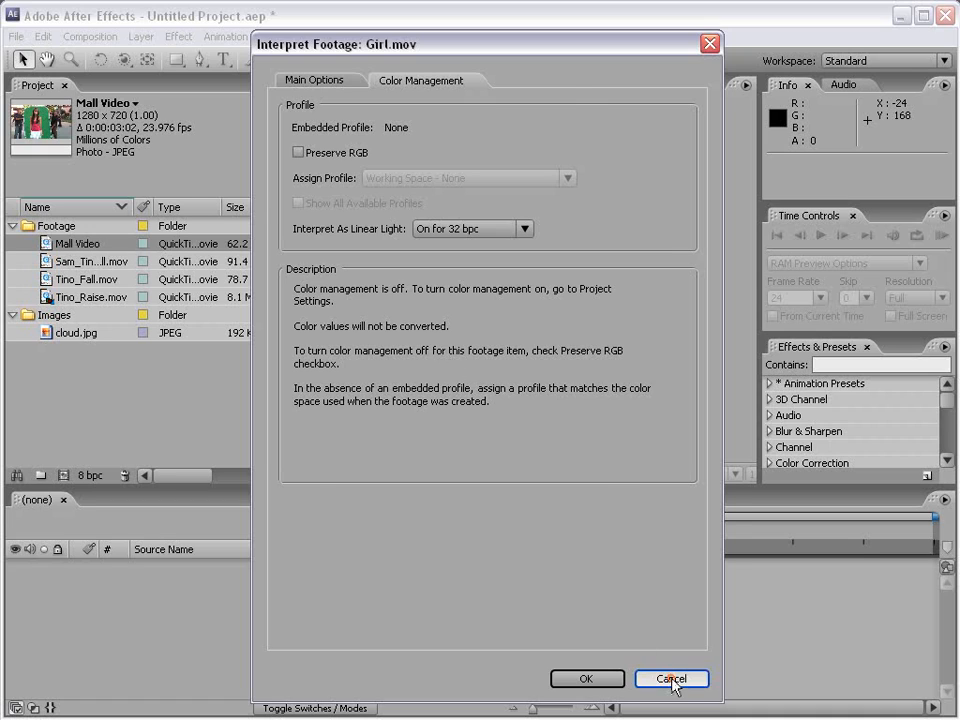
Look at the footage replacement options for Mall Video, reveal its source file in Windows Explorer, and return to After Effects
right_click(58, 246)
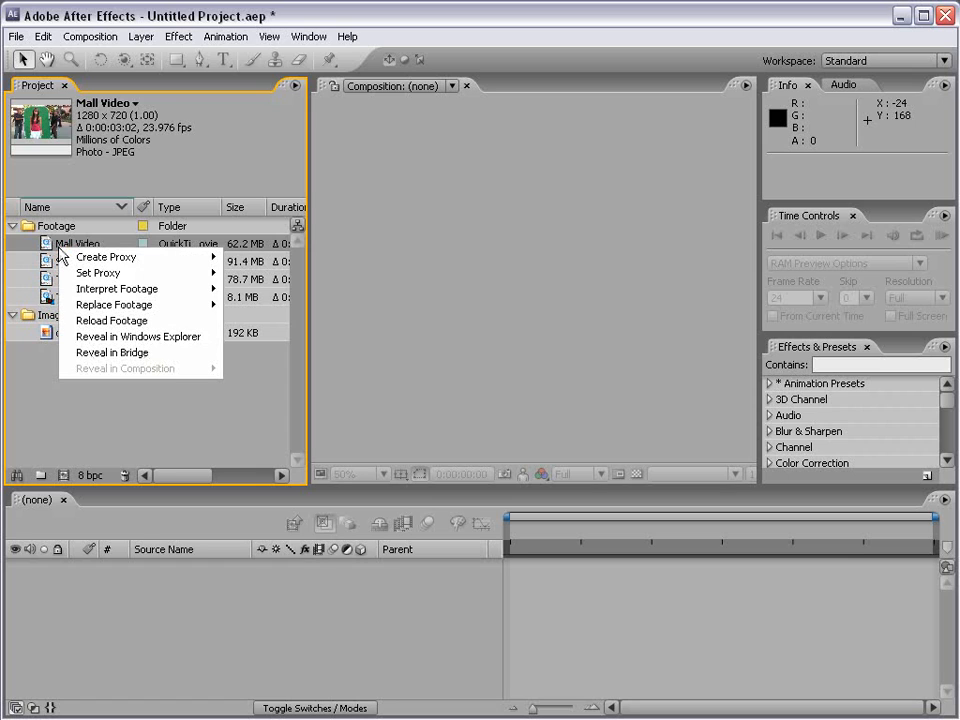
mouse_move(128, 310)
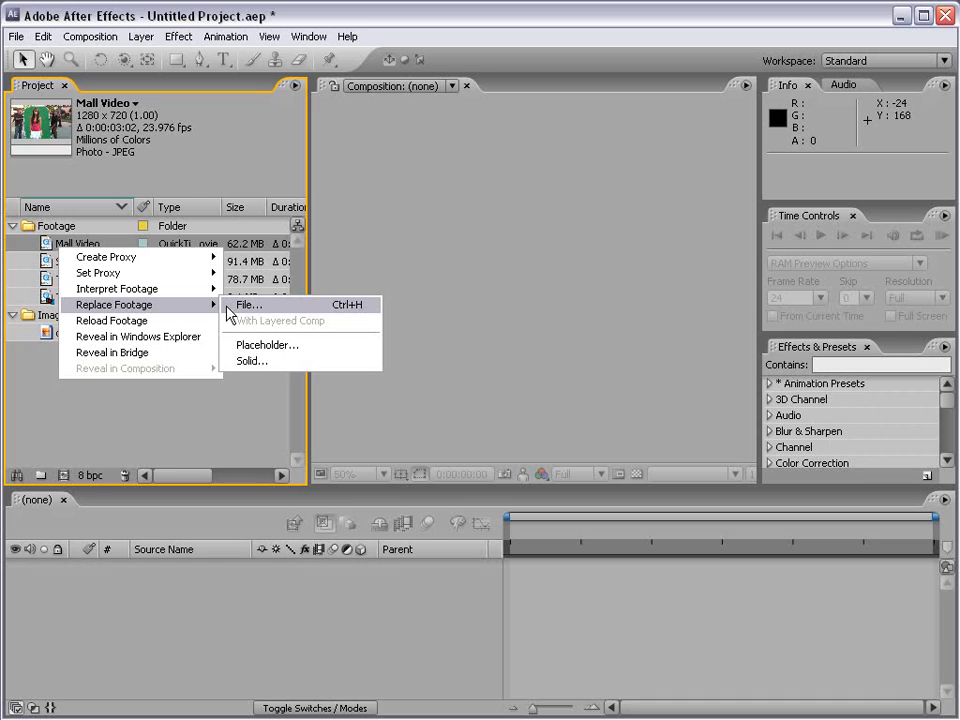
click(188, 310)
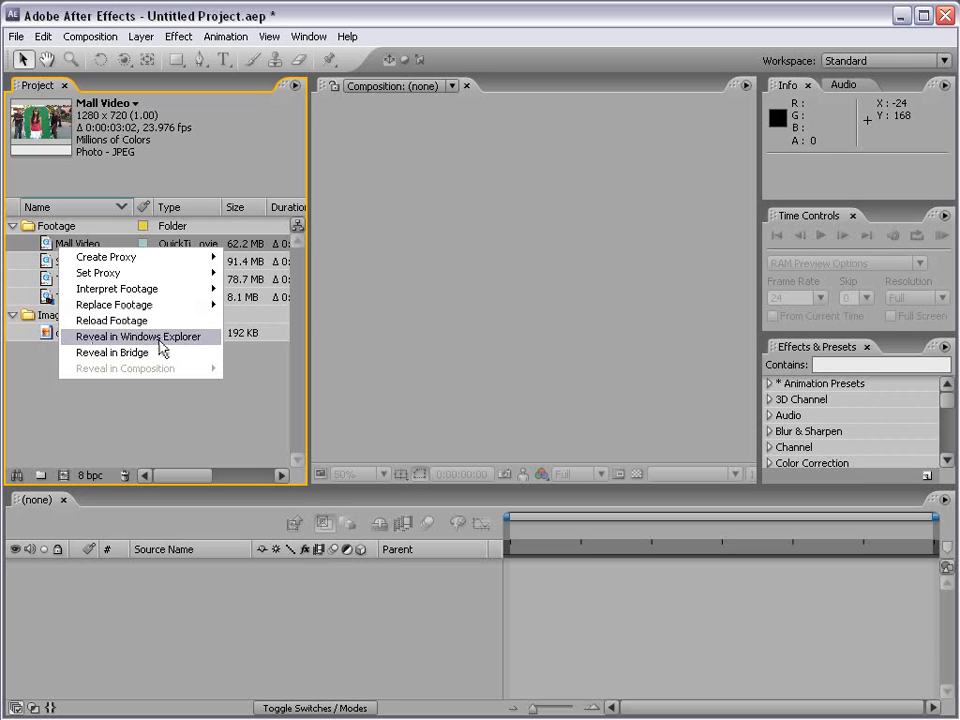
click(160, 340)
drag(394, 171, 285, 116)
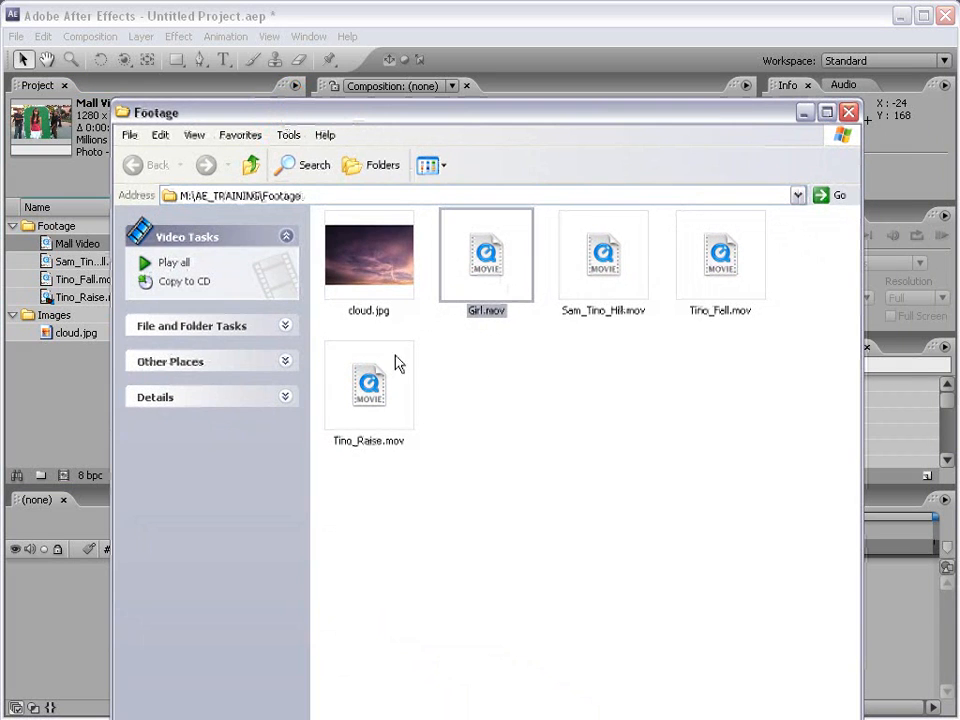
click(215, 18)
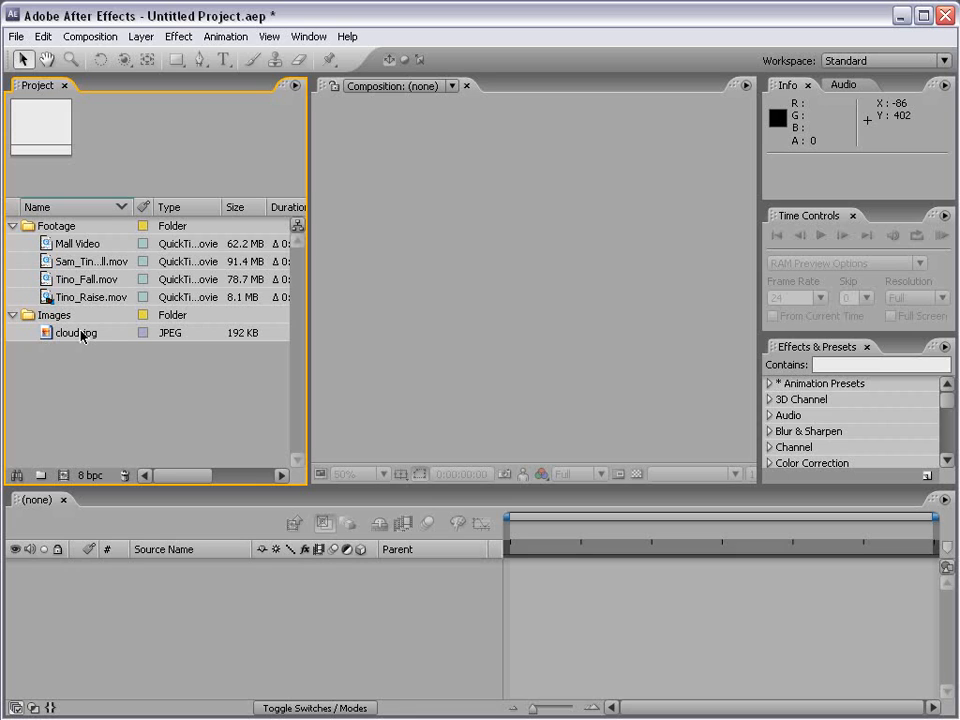
Start a new composition and review the available presets and the advanced composition settings
click(99, 38)
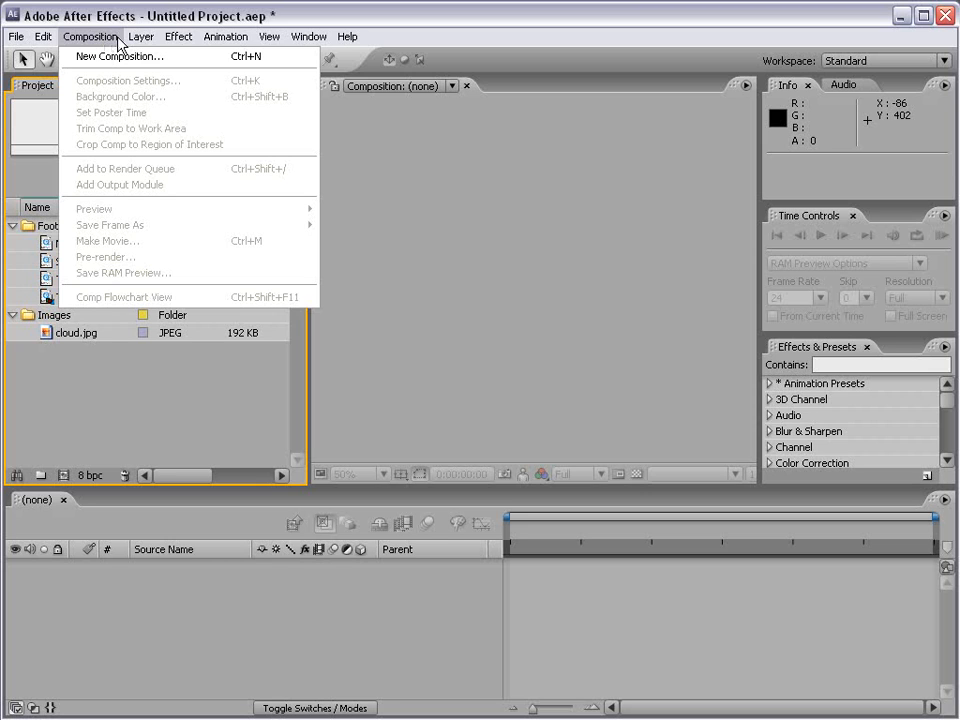
click(186, 60)
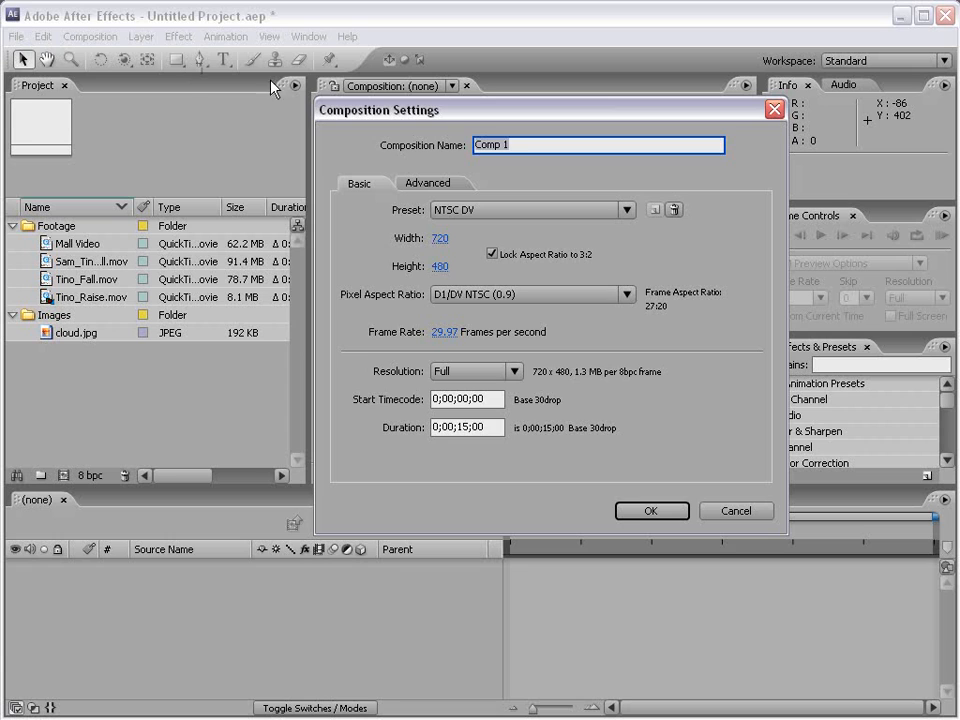
drag(437, 114, 366, 121)
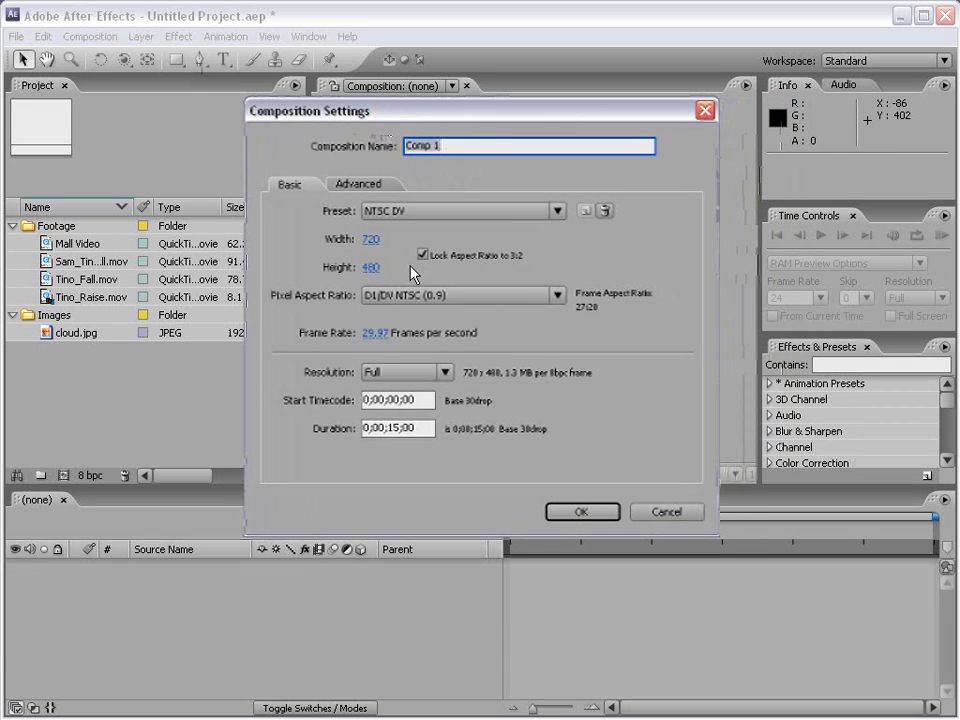
click(401, 214)
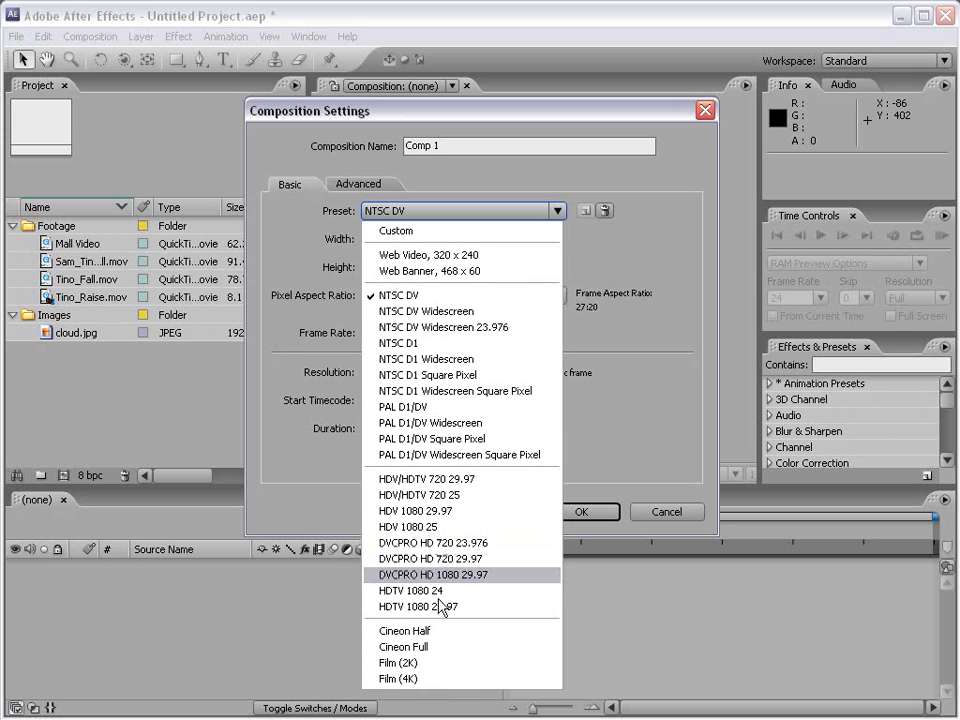
click(391, 213)
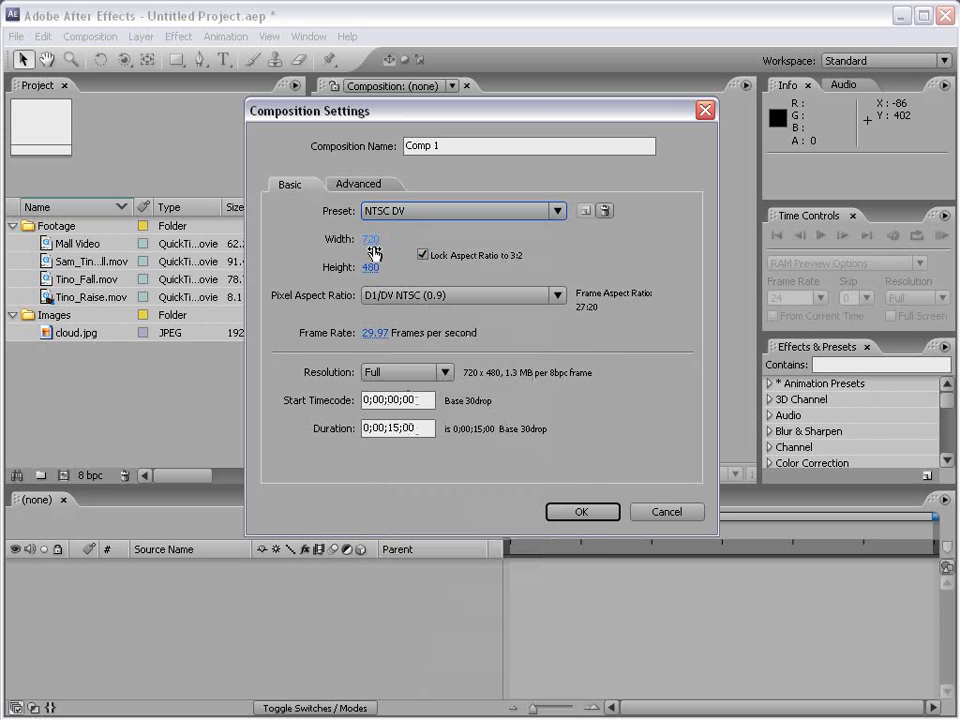
click(356, 185)
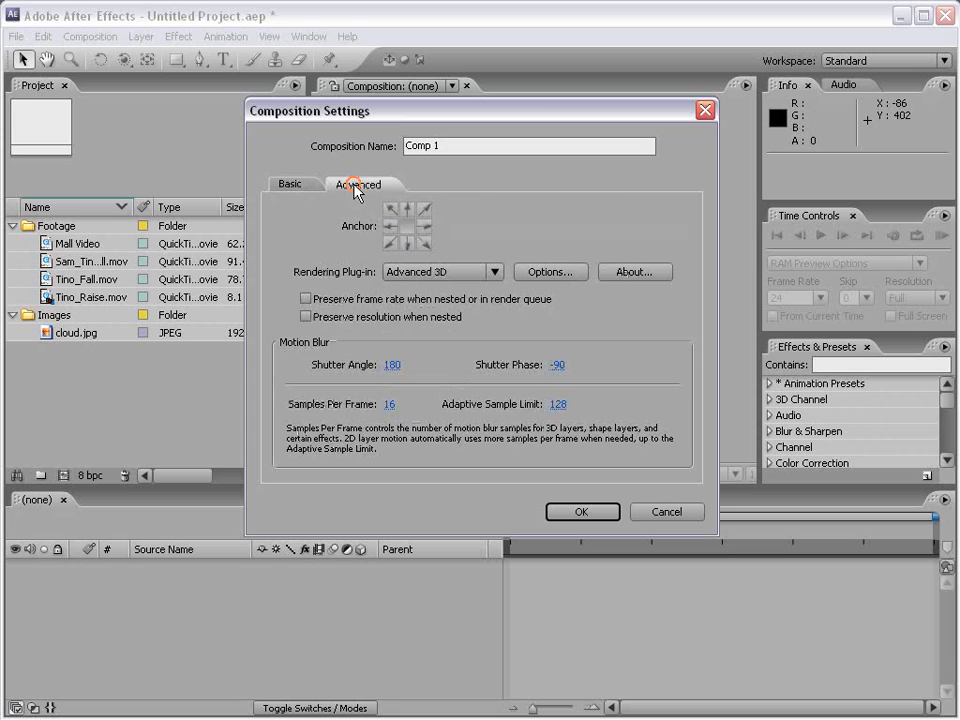
click(298, 186)
Create Comp 1 with the NTSC DV preset and a duration of 0;00;30;00
click(405, 213)
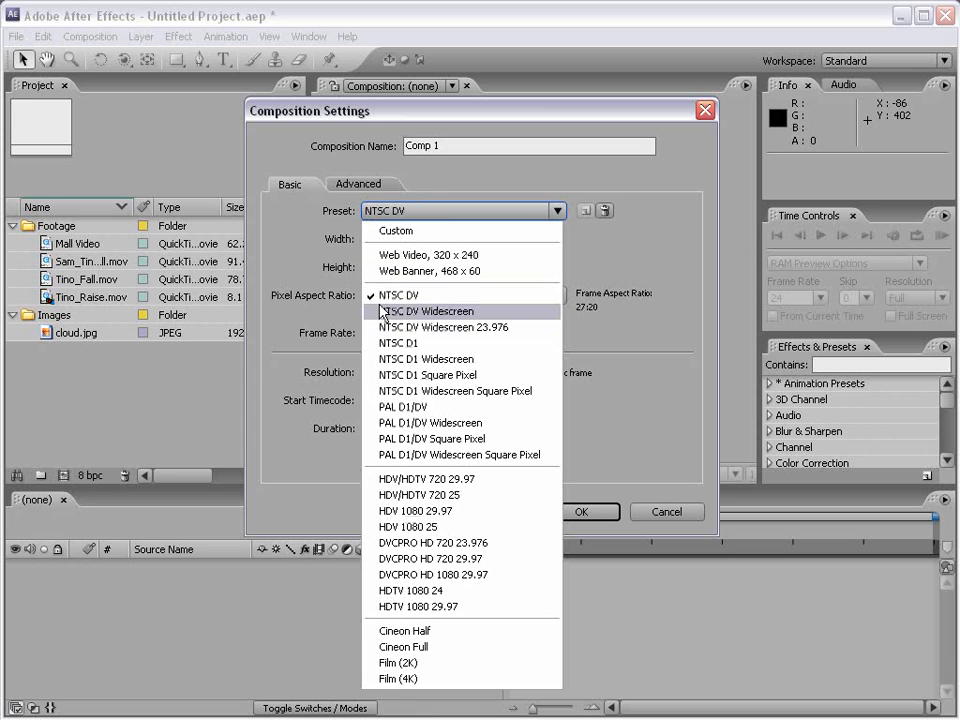
click(405, 298)
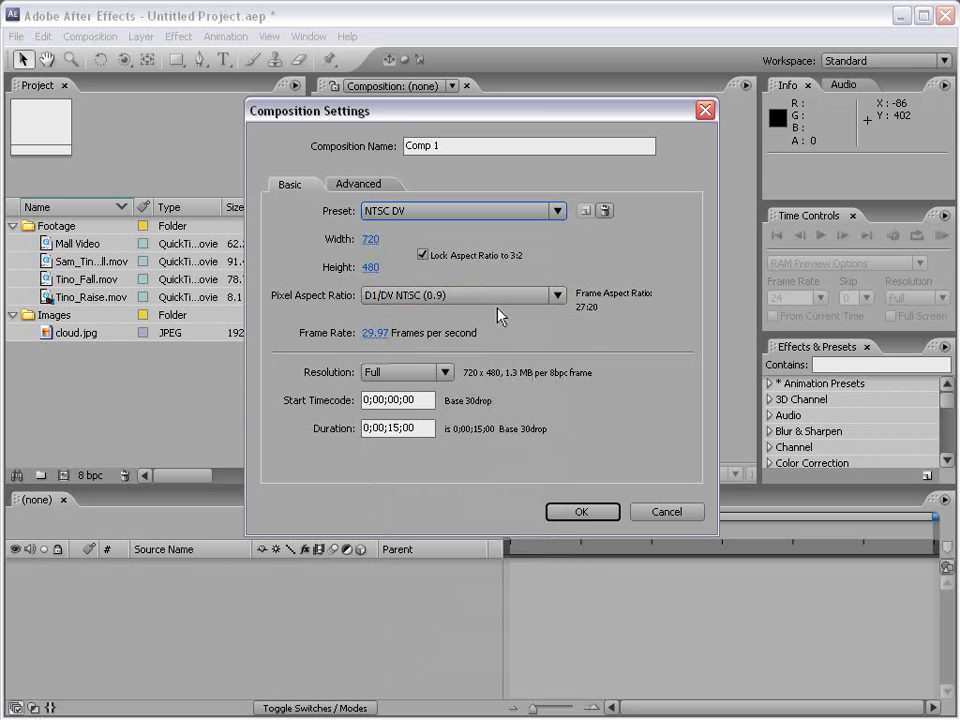
drag(401, 428, 386, 428)
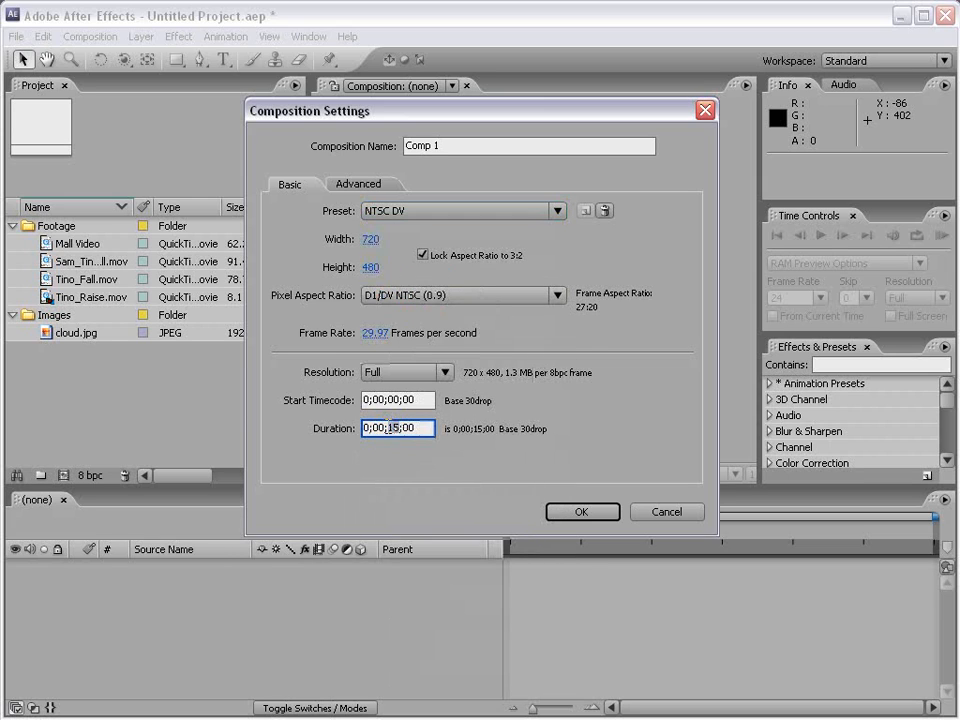
text(10)
key(BackSpace)
key(BackSpace)
text(30)
click(581, 511)
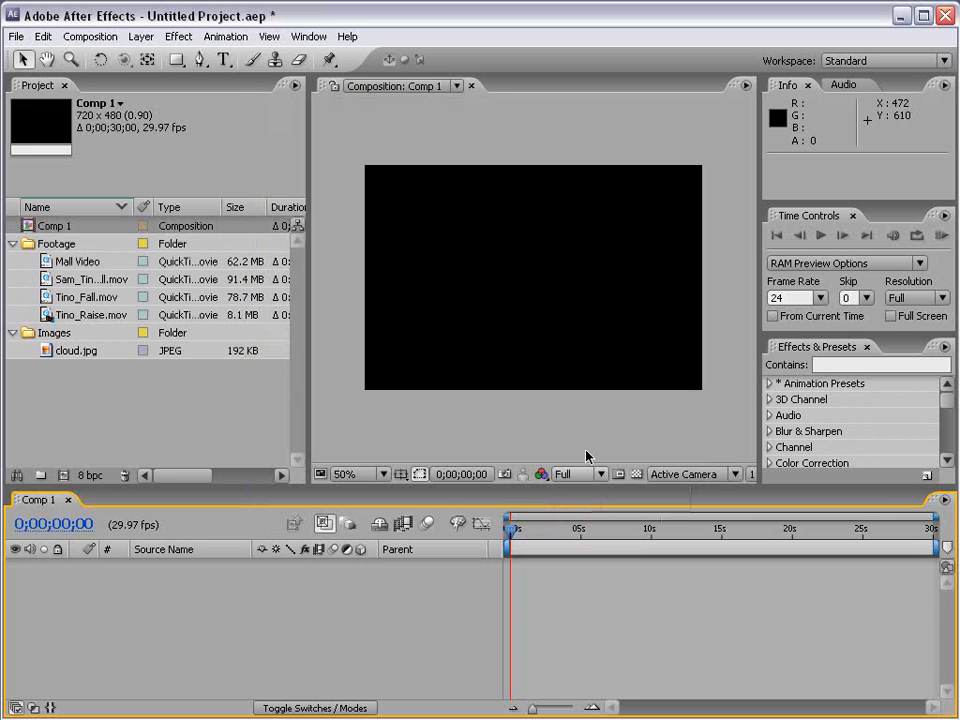
Try placing Mall Video directly into the Comp 1 viewer, and undo the placement
click(472, 426)
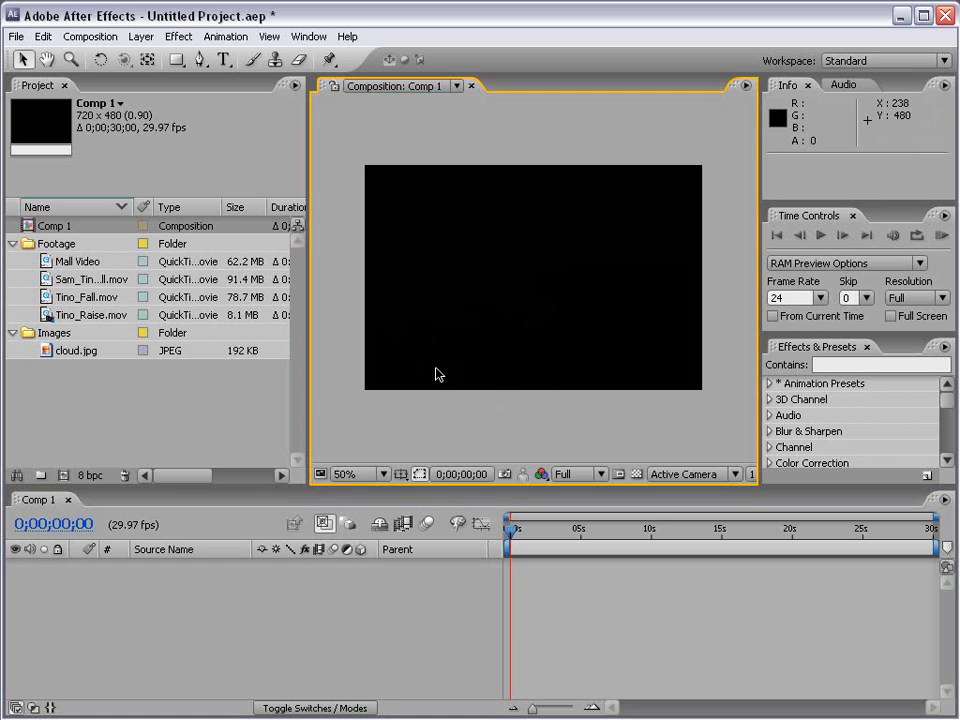
click(548, 592)
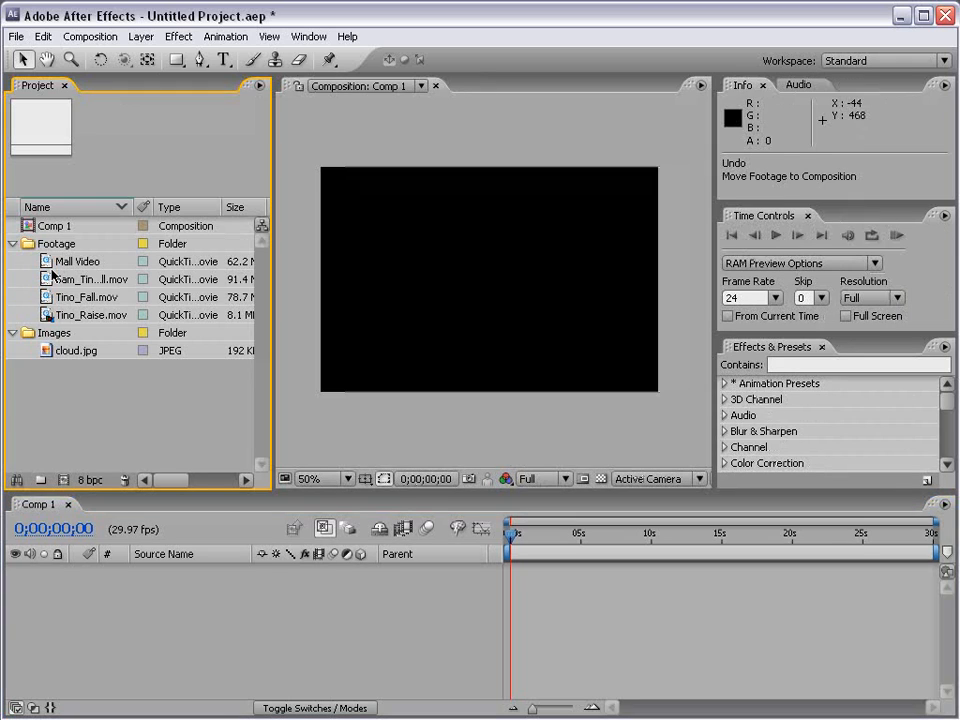
drag(75, 261, 490, 289)
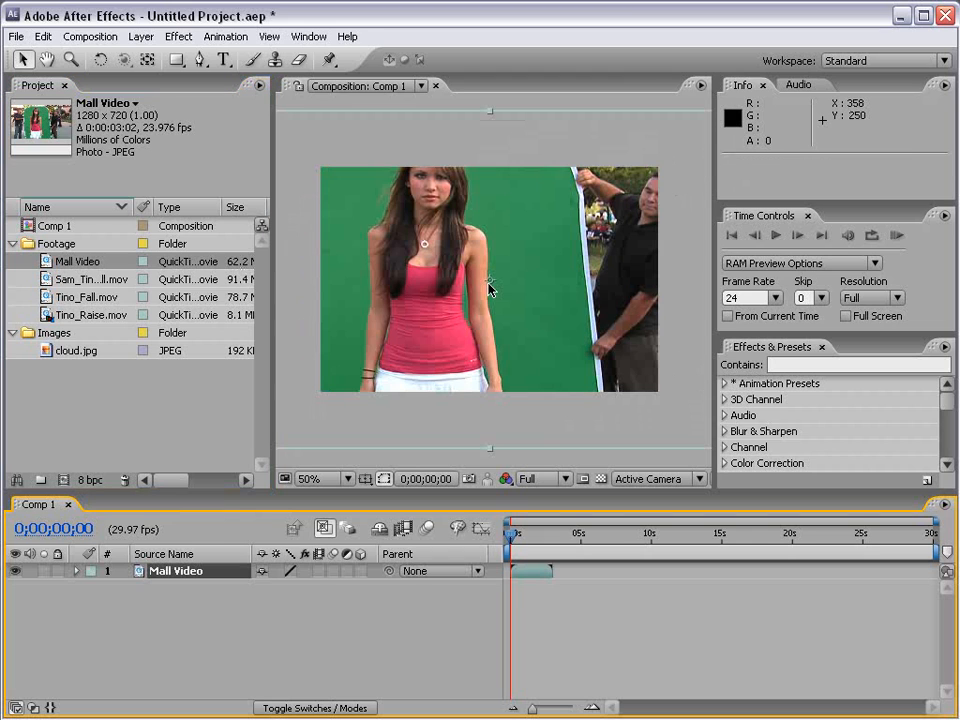
key(ctrl+z)
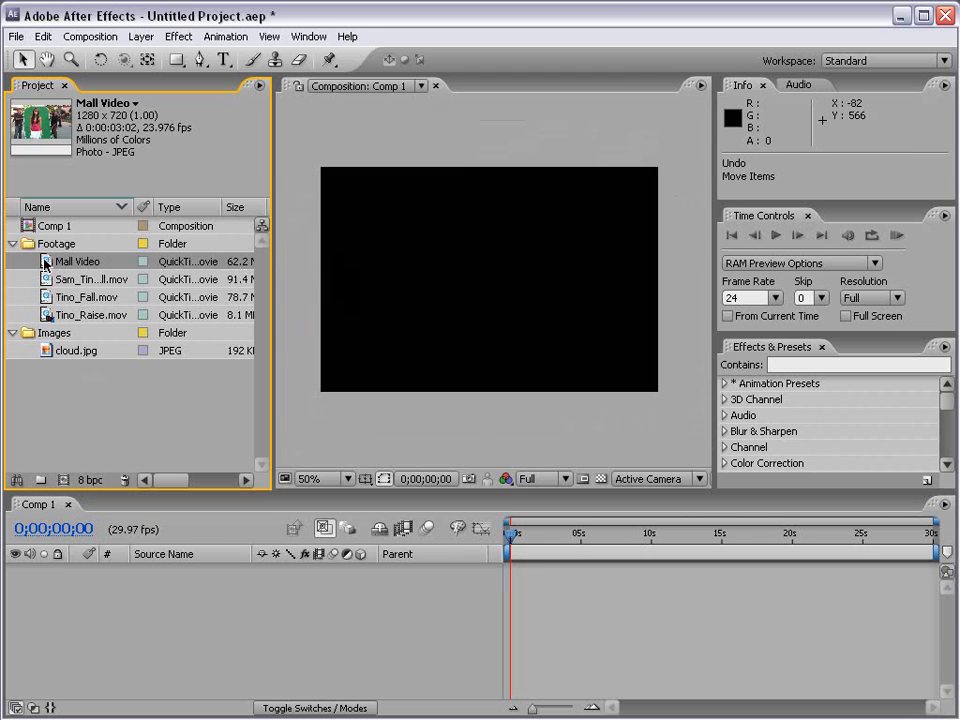
Add Mall Video to the Comp 1 timeline starting at 0 seconds, and shift it down so the girl's whole head is in frame
drag(45, 262, 508, 575)
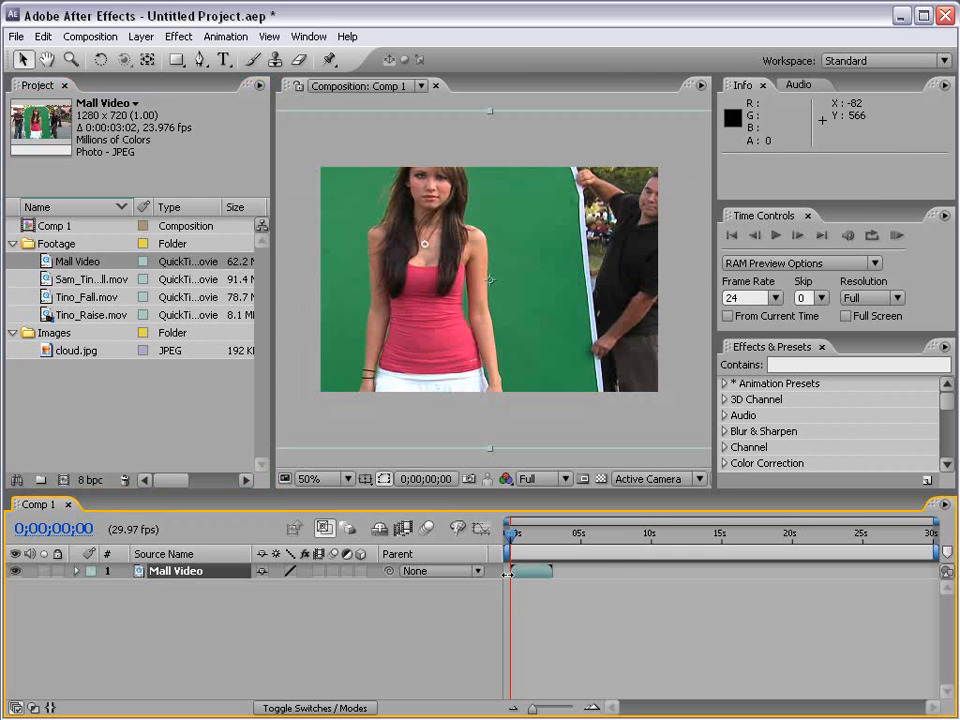
key(ctrl+z)
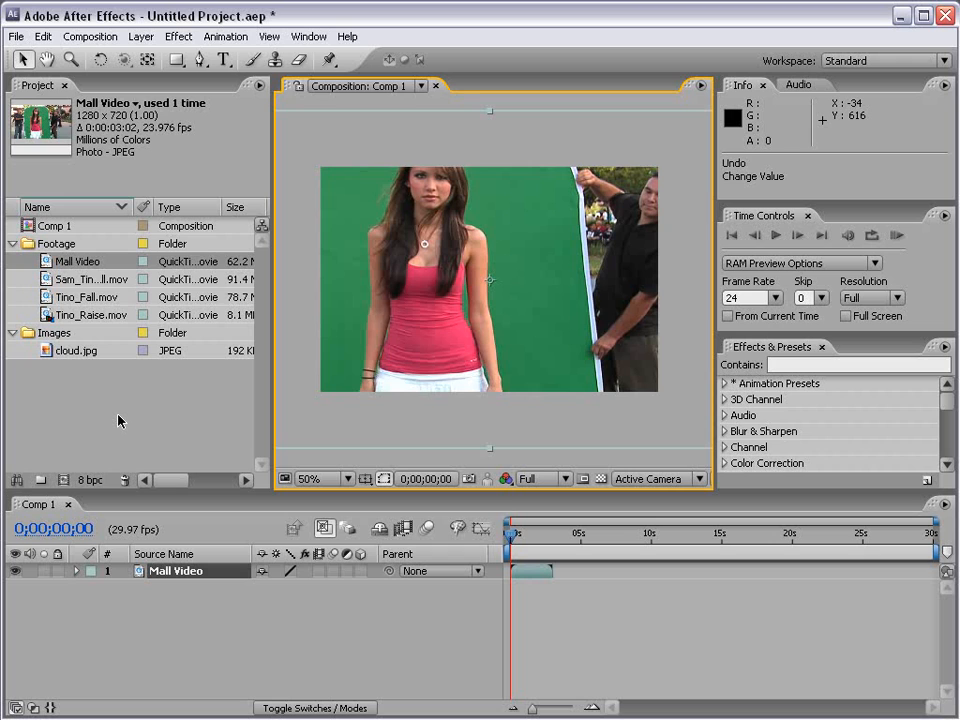
drag(533, 291, 524, 323)
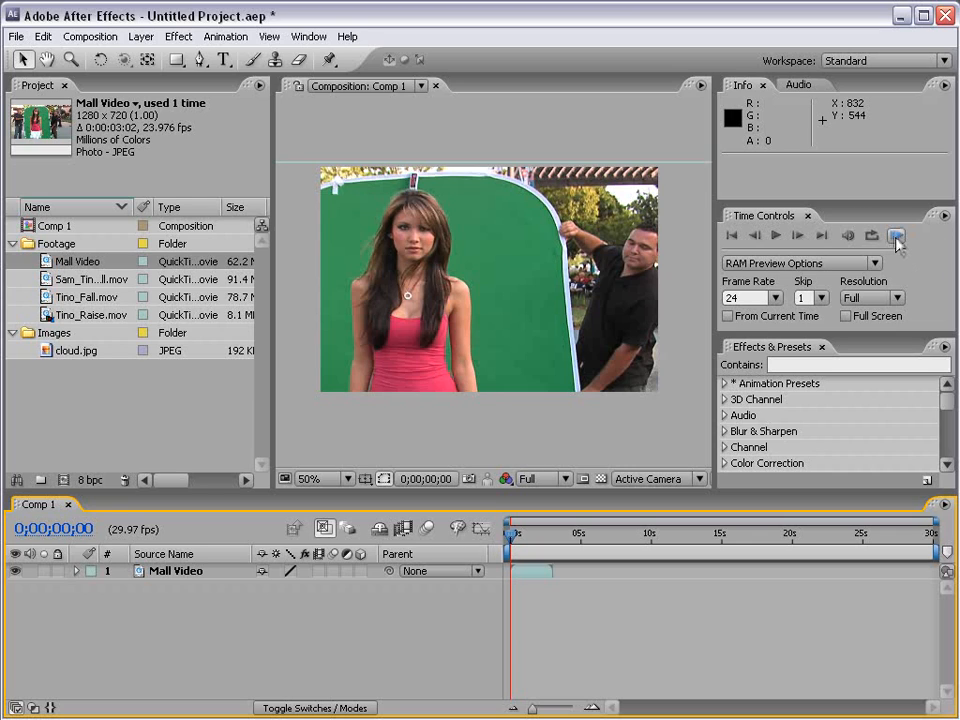
RAM preview Comp 1, and shorten its work area to run from 0;00;01;16 to 0;00;02;23
click(896, 238)
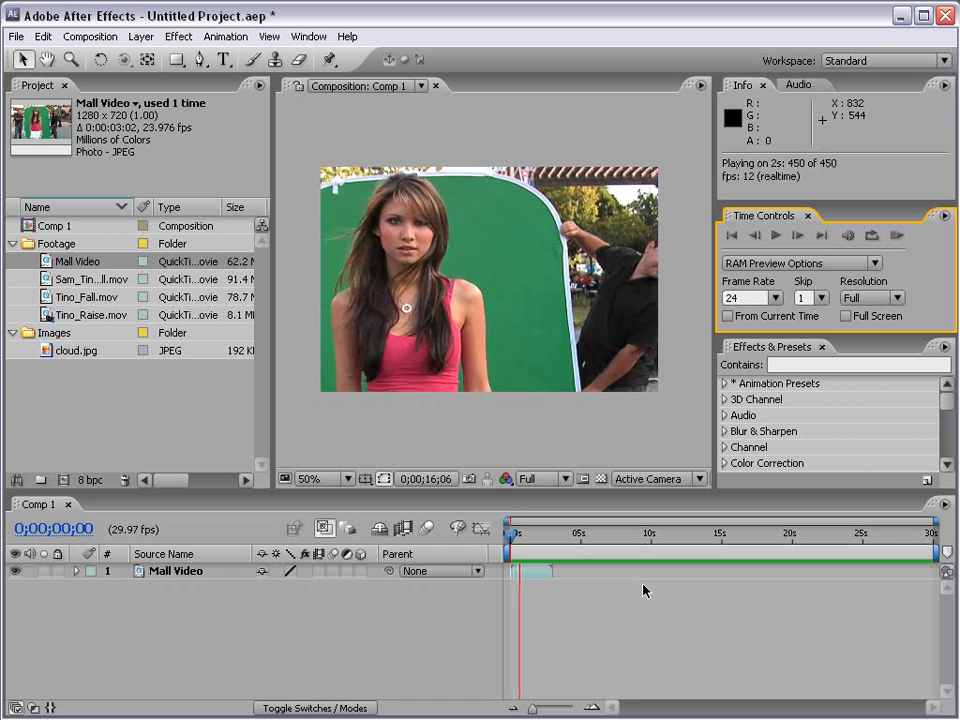
click(940, 260)
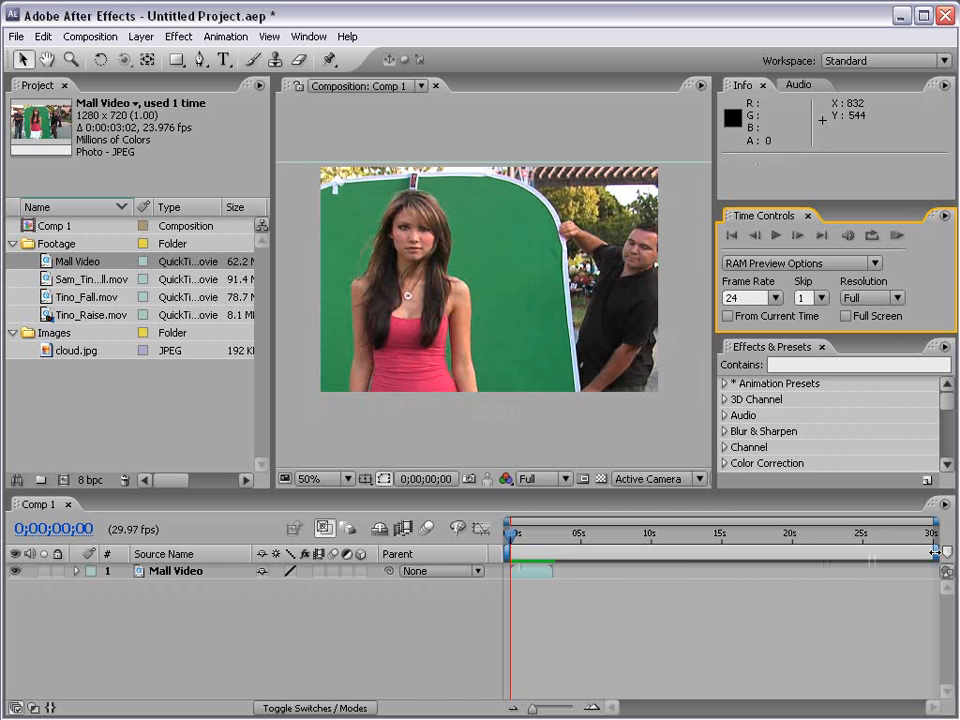
drag(943, 551, 561, 594)
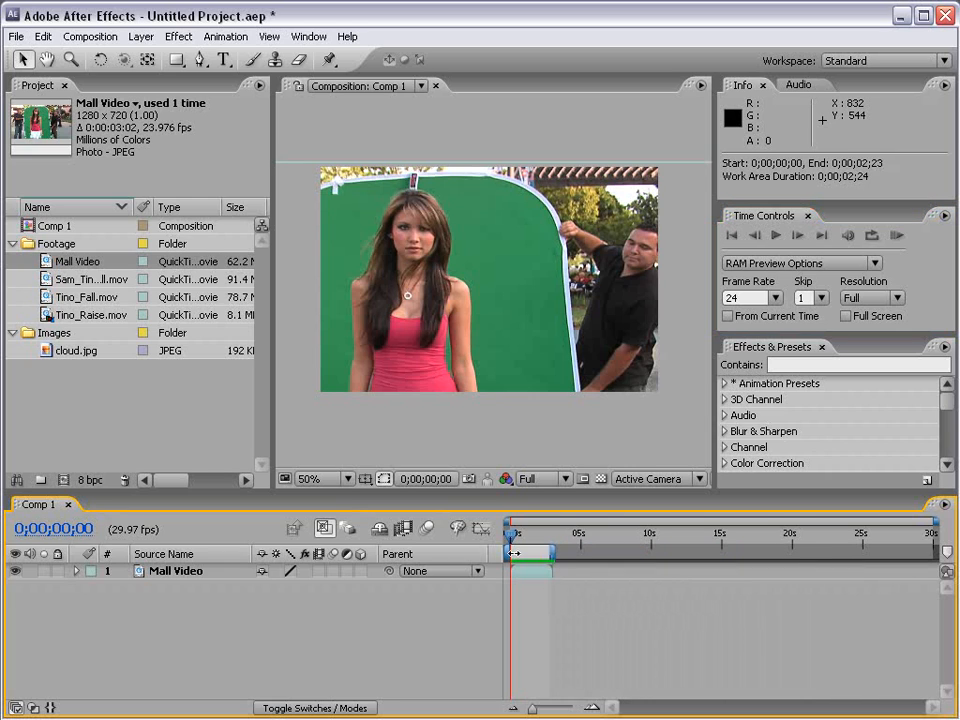
drag(510, 553, 527, 553)
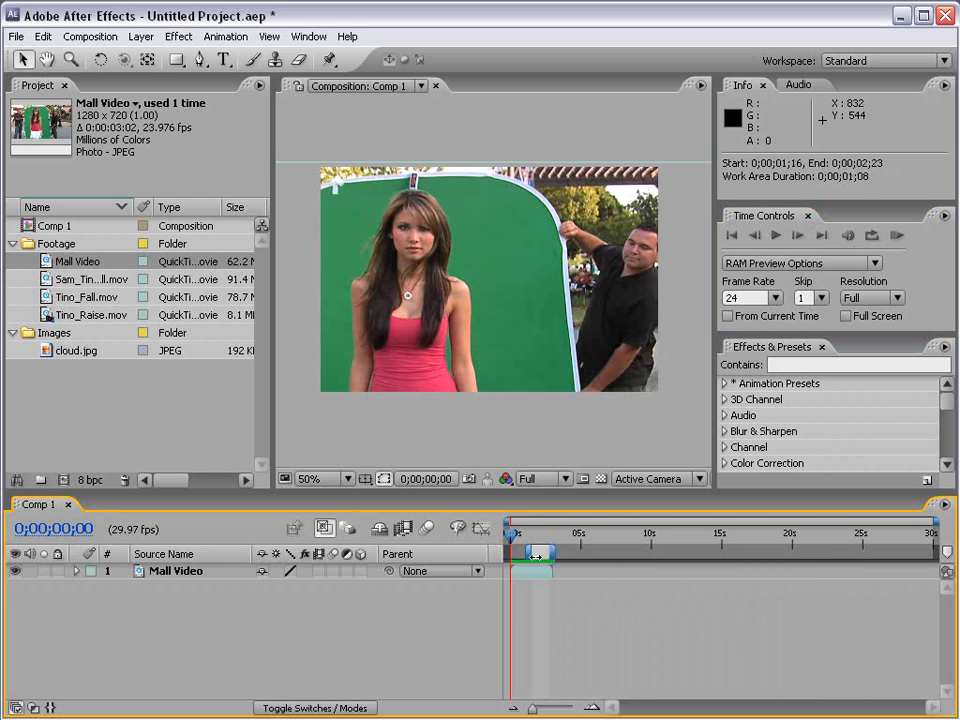
RAM preview the shortened work area, and set the RAM preview options to 24 frames per second with a skip of 0
click(895, 236)
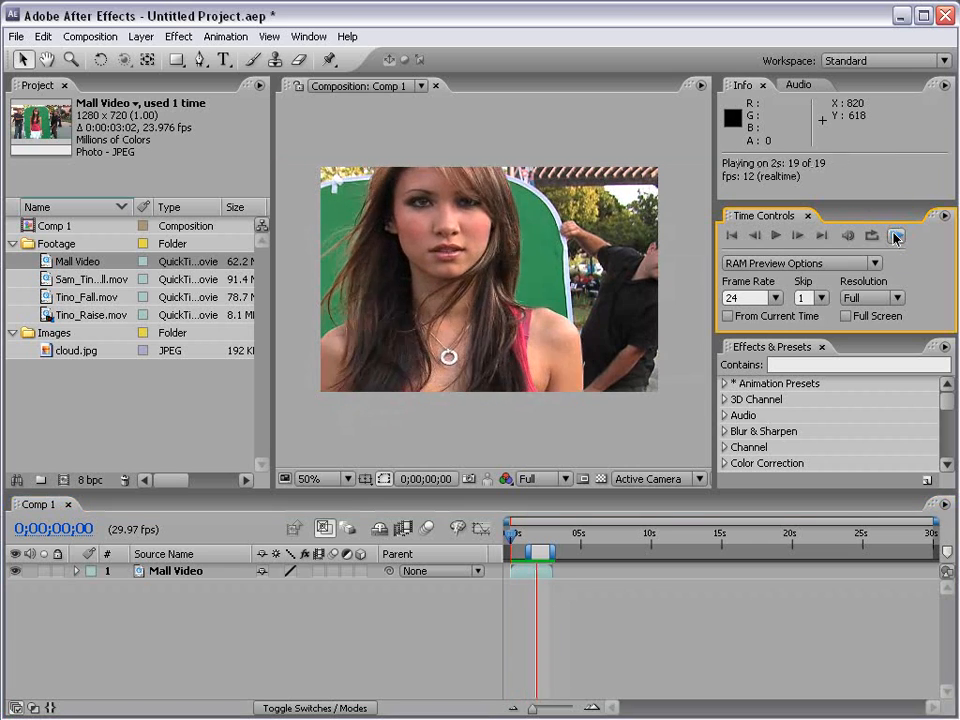
key(space)
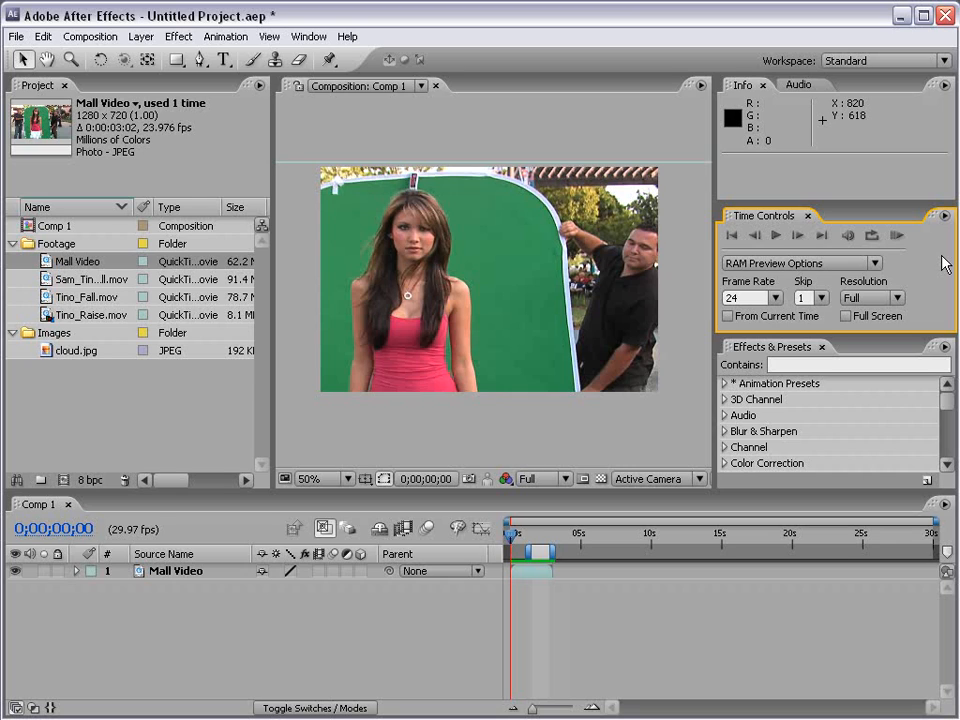
click(775, 298)
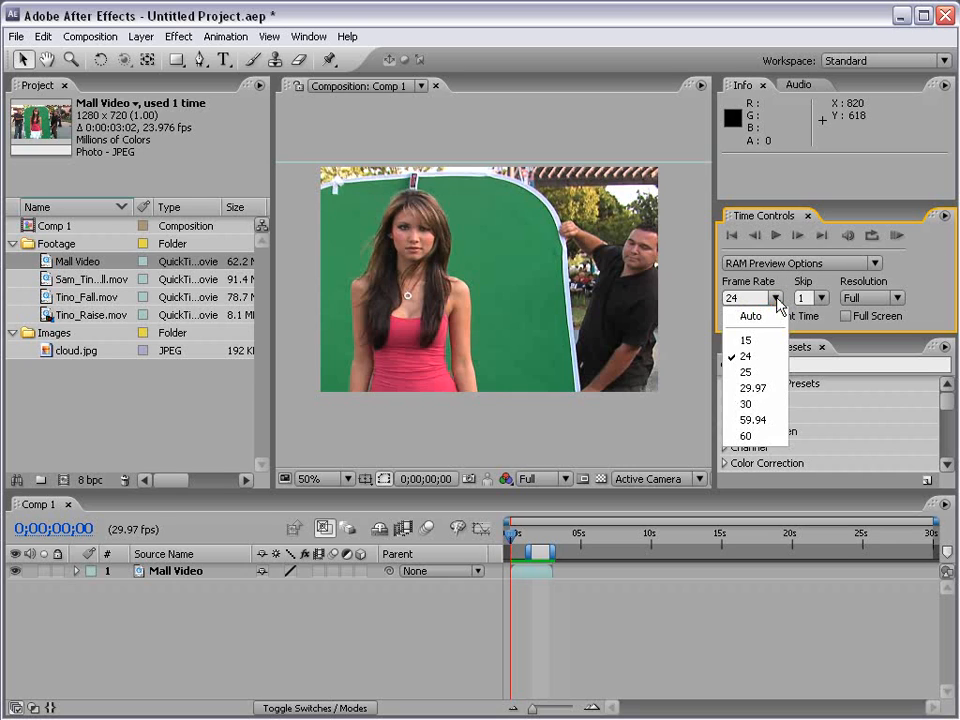
click(762, 356)
click(821, 298)
click(815, 316)
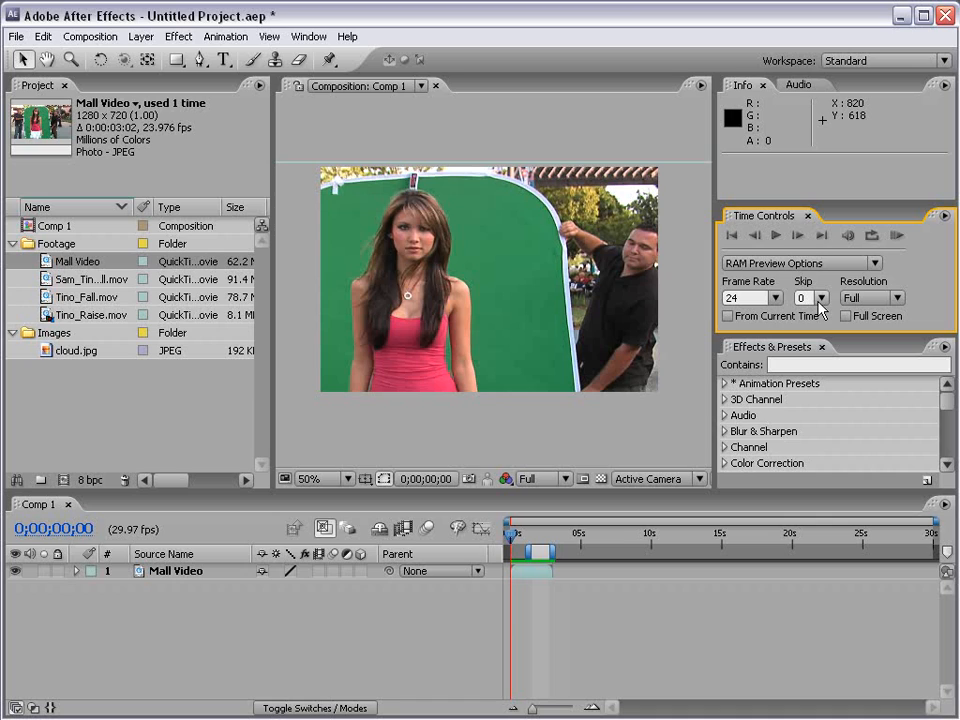
Try Half and Quarter as the RAM preview resolution, and set it to Auto
click(872, 300)
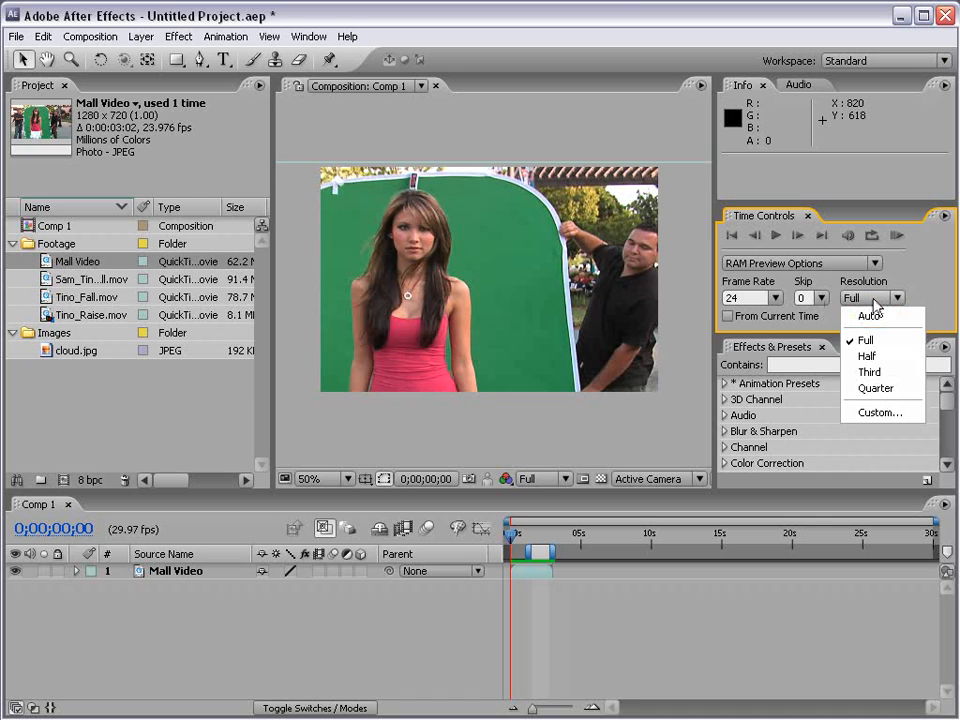
click(893, 358)
click(894, 298)
click(885, 389)
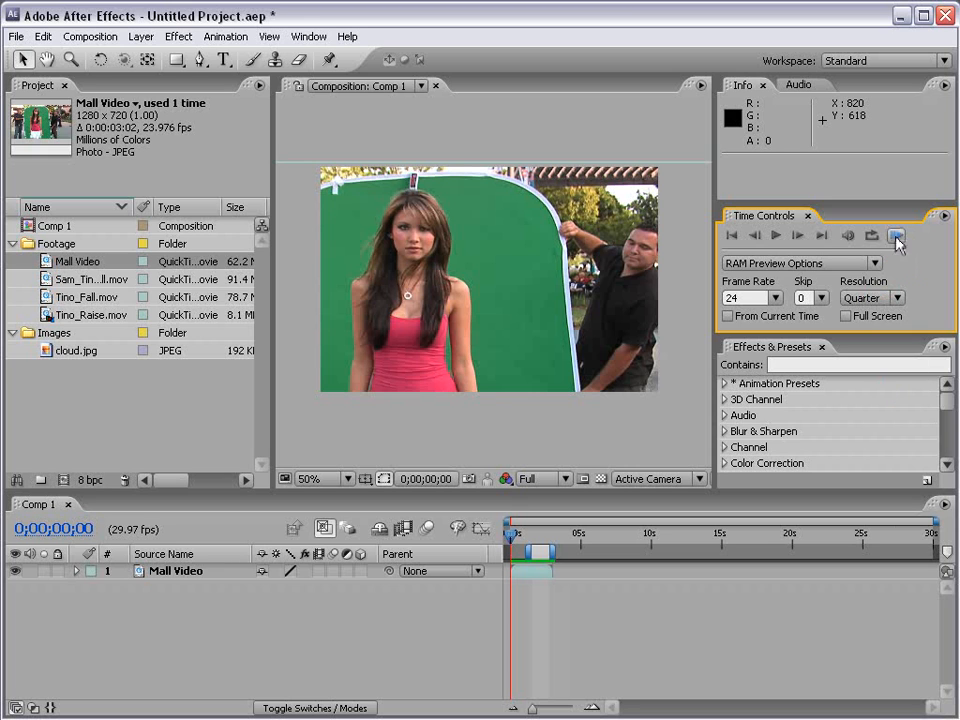
click(897, 243)
click(897, 298)
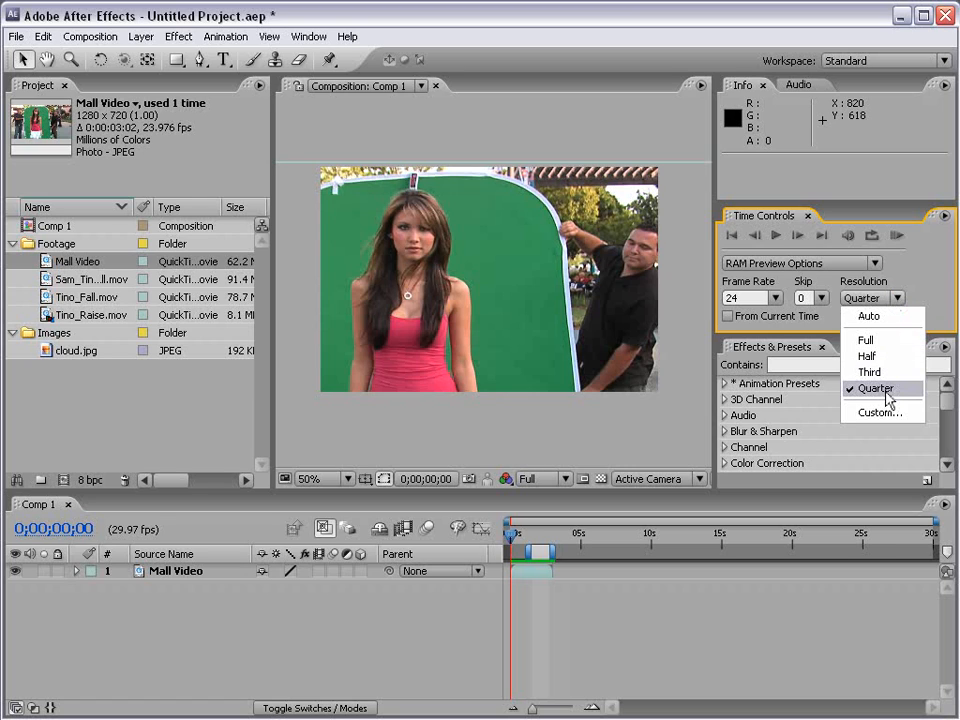
click(872, 318)
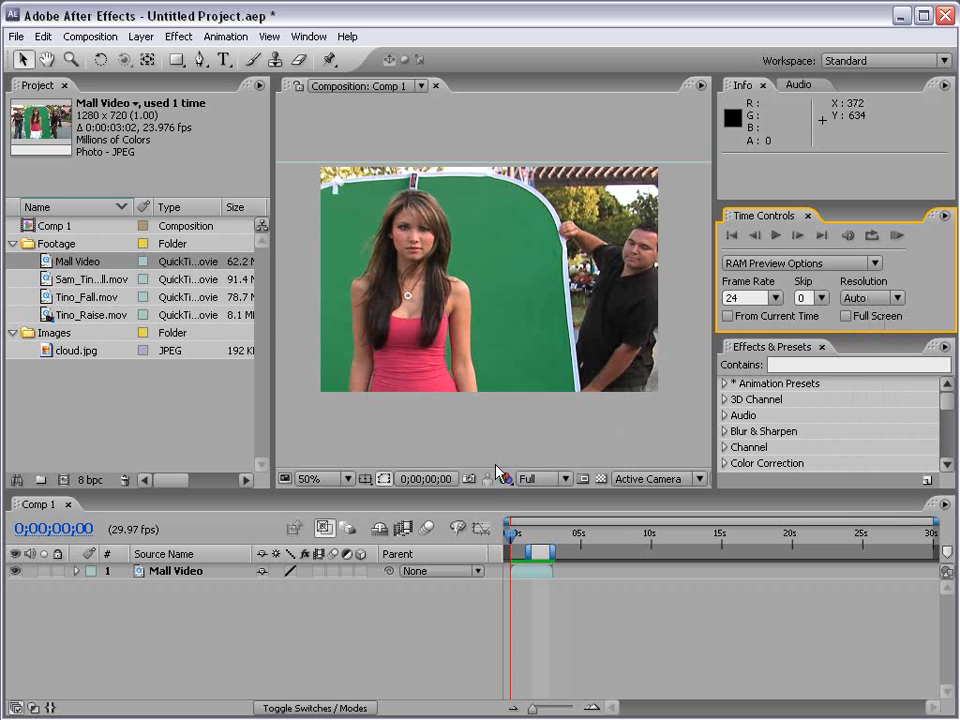
Set the Comp 1 viewer resolution to Half and RAM preview the work area
click(546, 480)
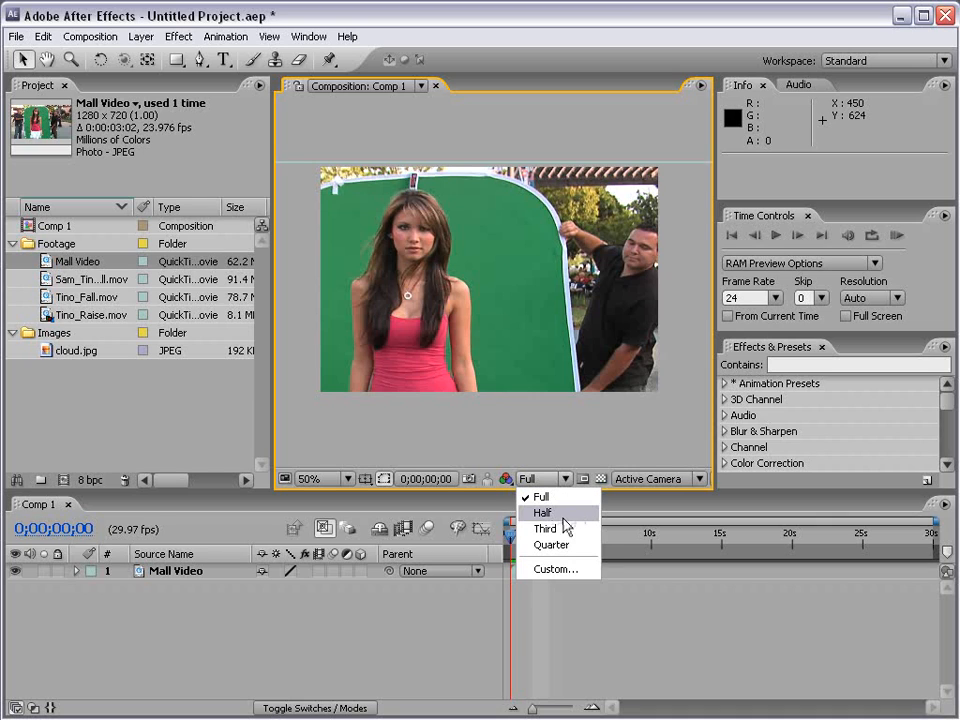
click(558, 516)
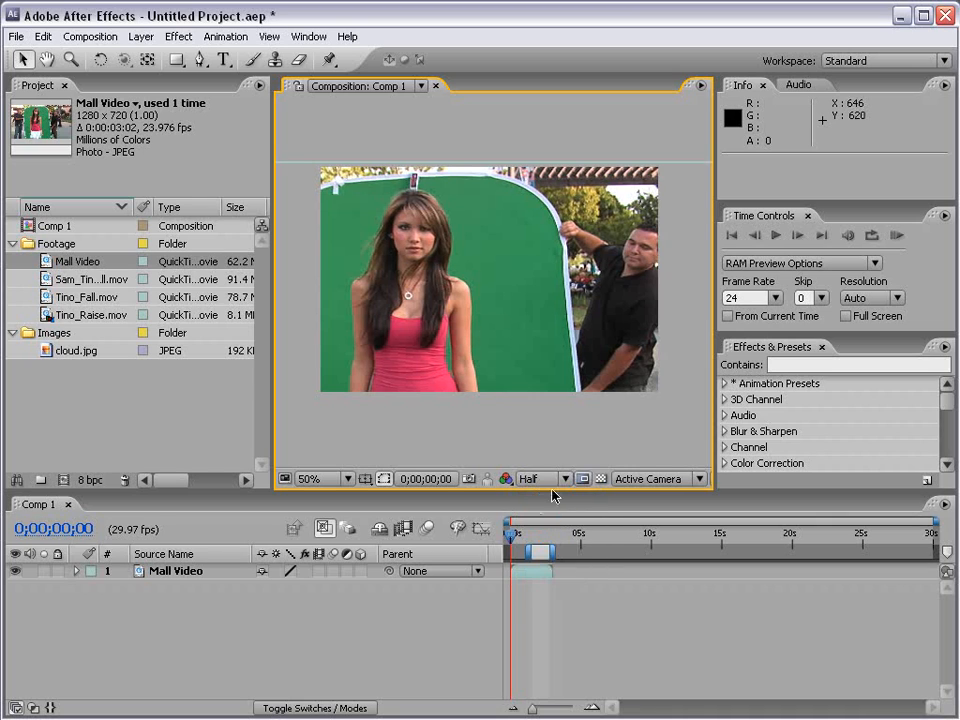
click(847, 236)
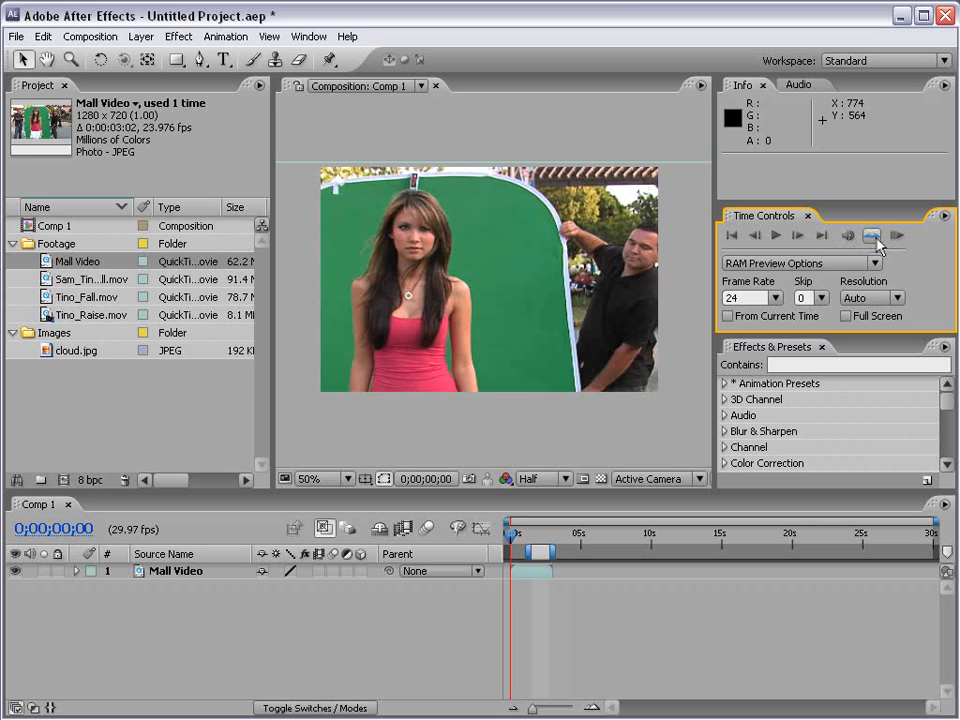
click(876, 240)
key(KP_0)
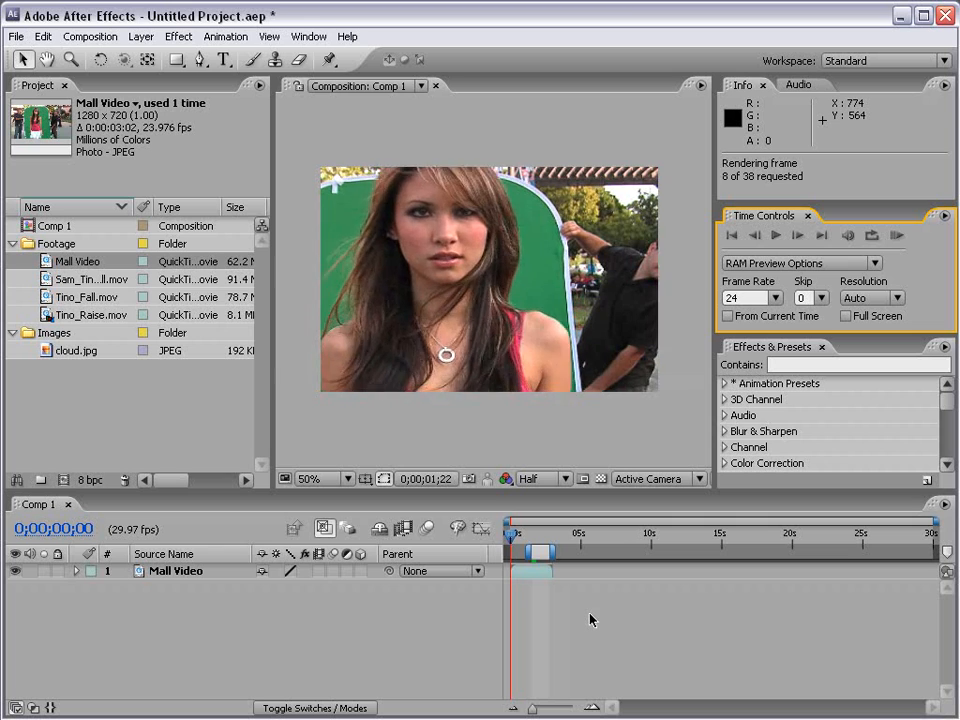
key(space)
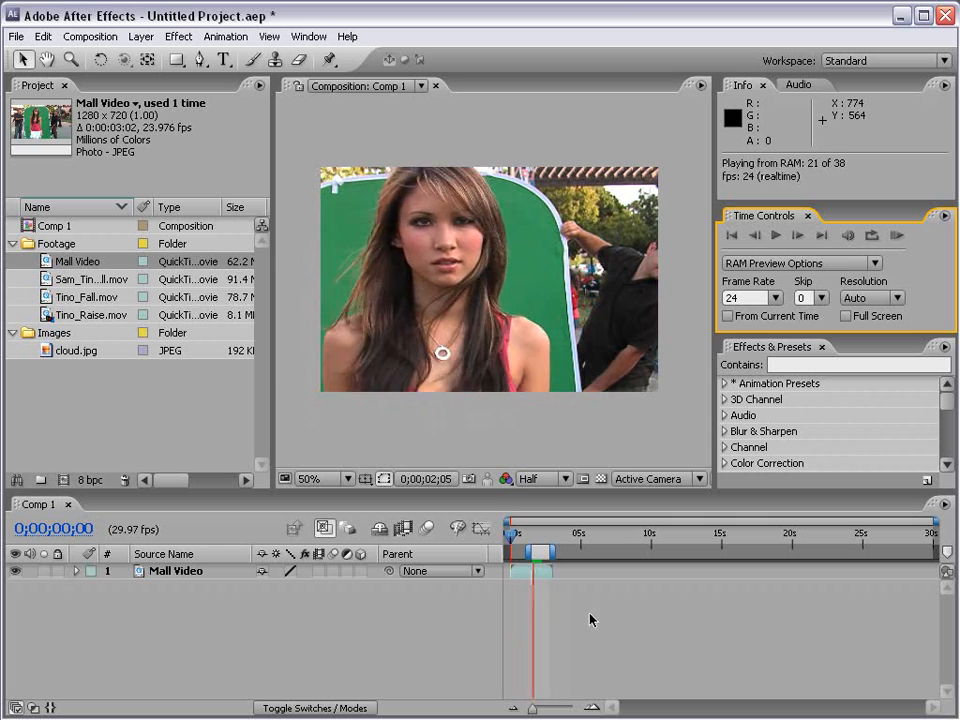
key(space)
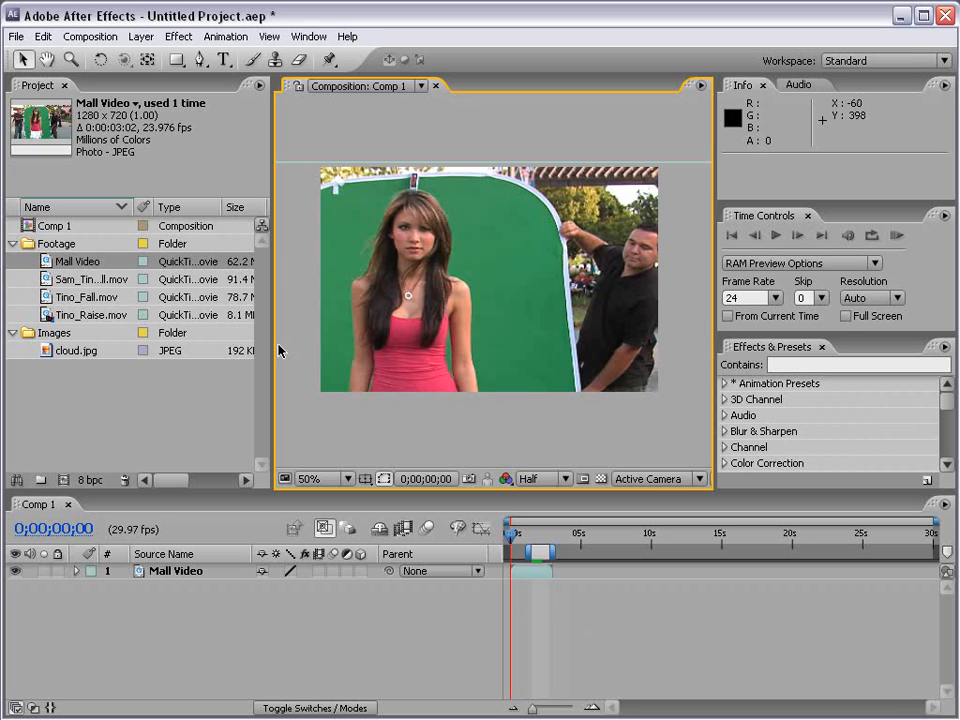
Zoom the Comp 1 view out and in to compare magnifications, and return it to 50%
click(322, 479)
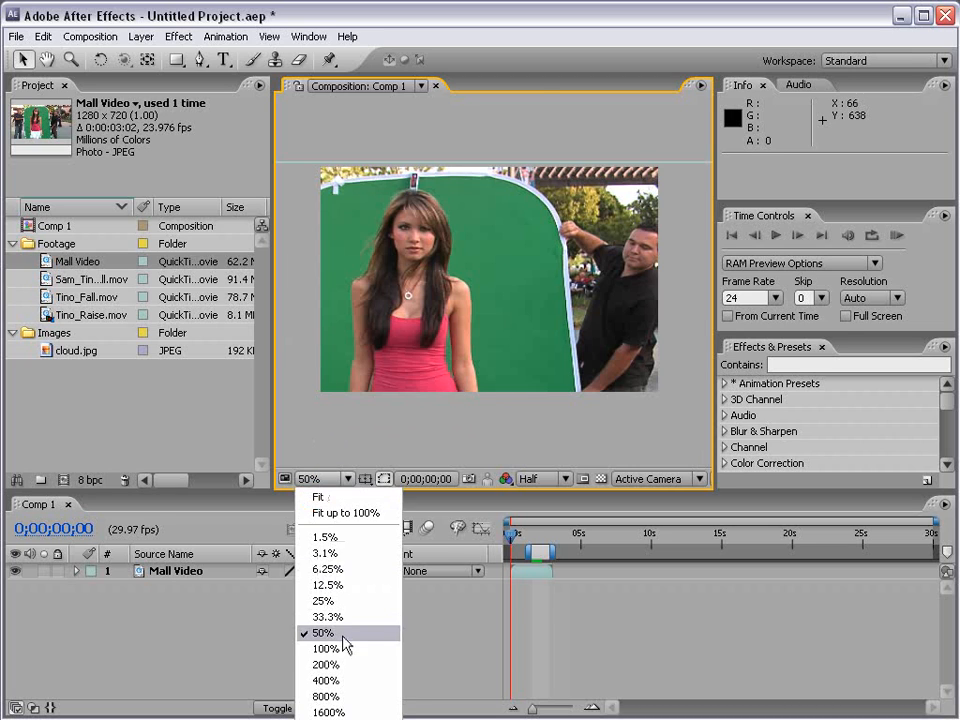
click(343, 645)
click(316, 480)
click(321, 636)
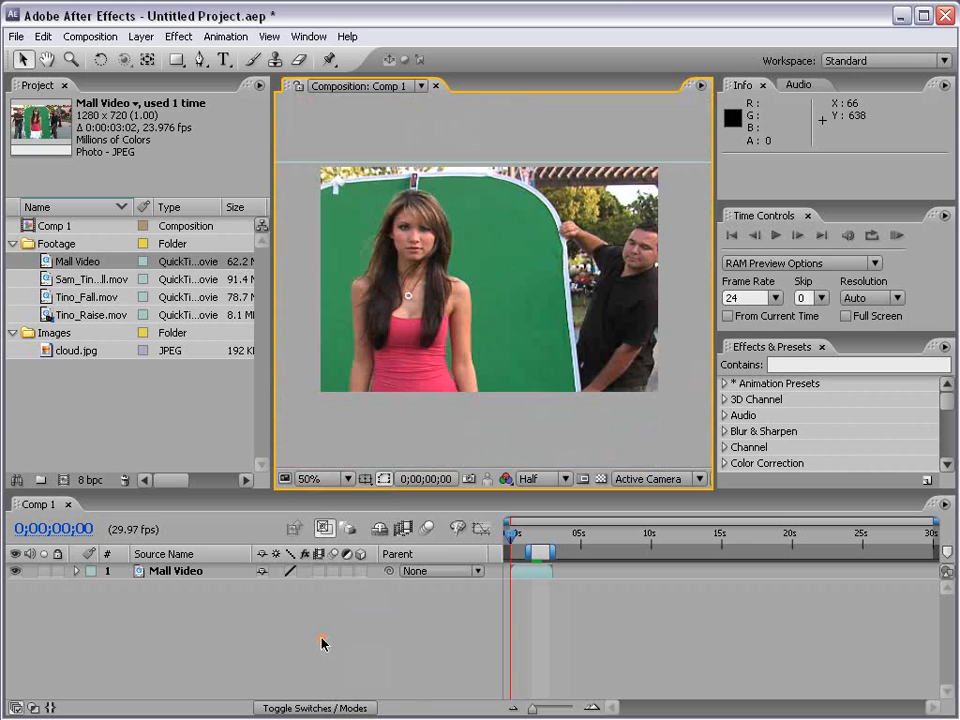
scroll(441, 269, down, 2)
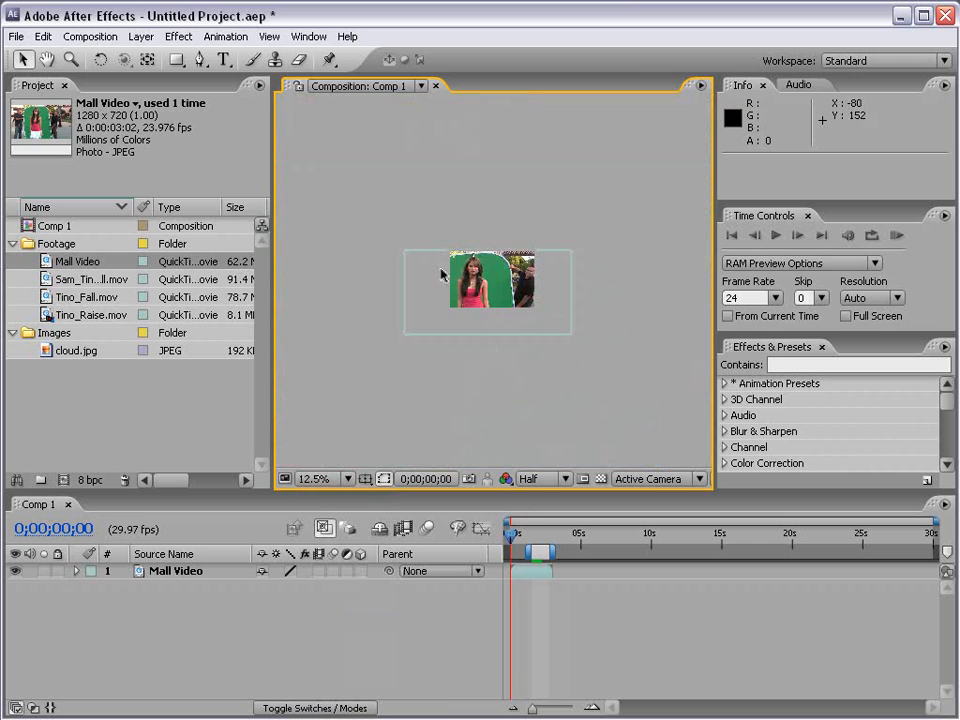
scroll(441, 269, up, 2)
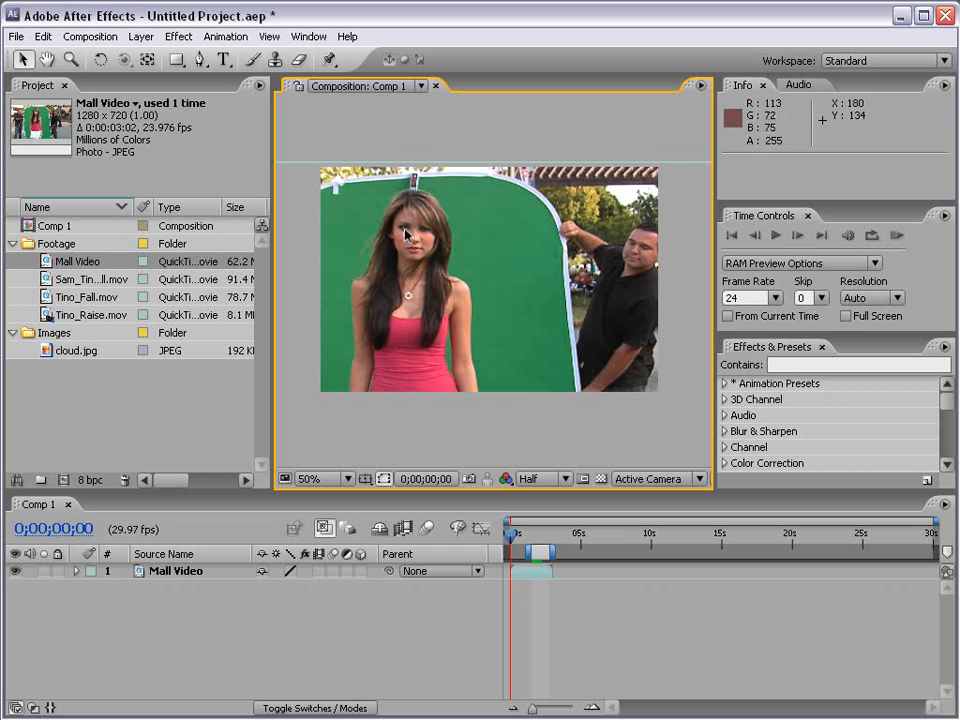
scroll(405, 233, up, 7)
scroll(405, 233, down, 7)
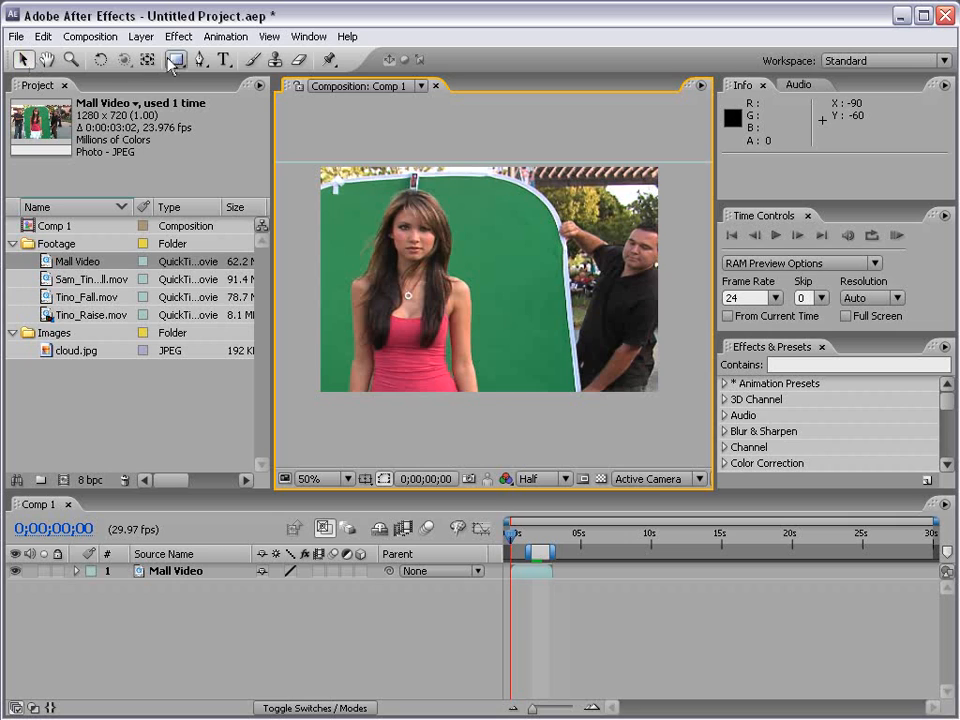
Review the available workspaces, and resize the Info, Time Controls and Effects & Presets panels, leaving the Composition panel slightly wider
click(848, 61)
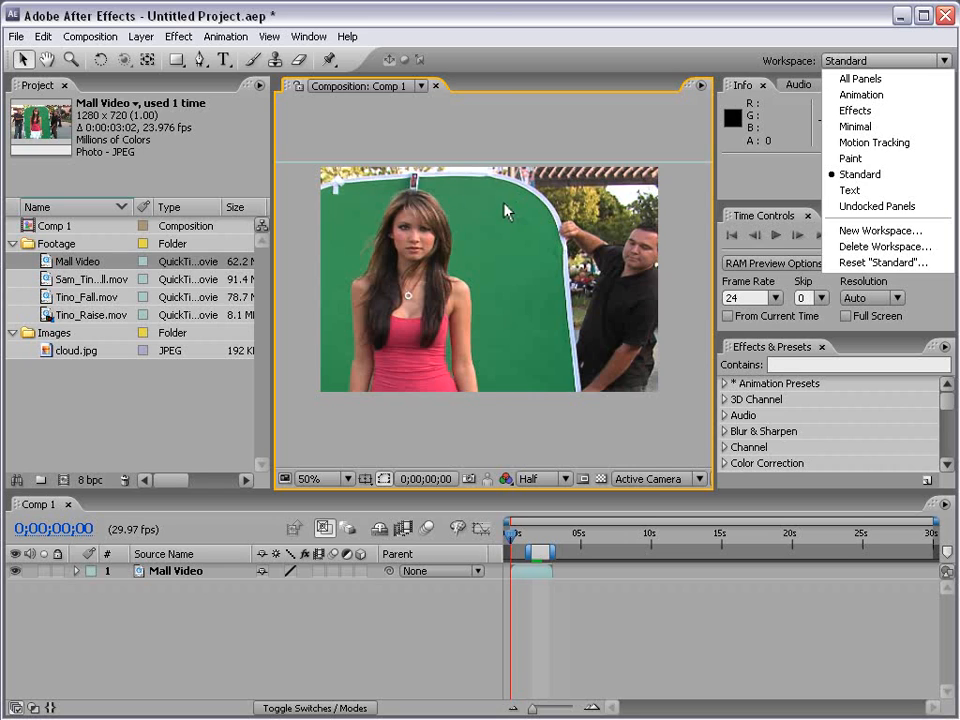
click(498, 12)
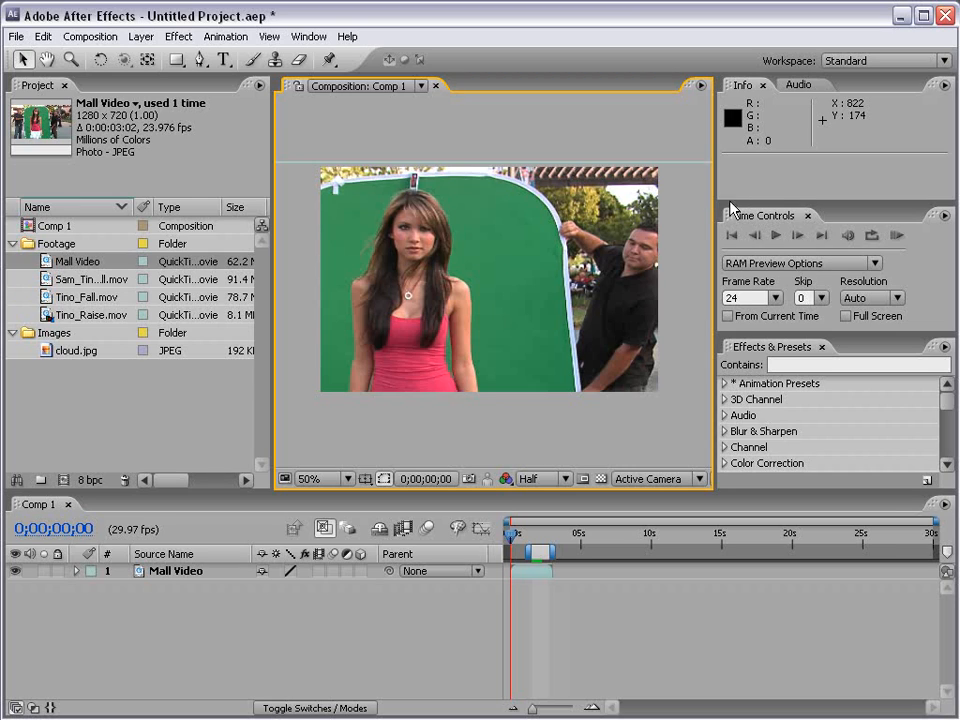
drag(737, 200, 740, 168)
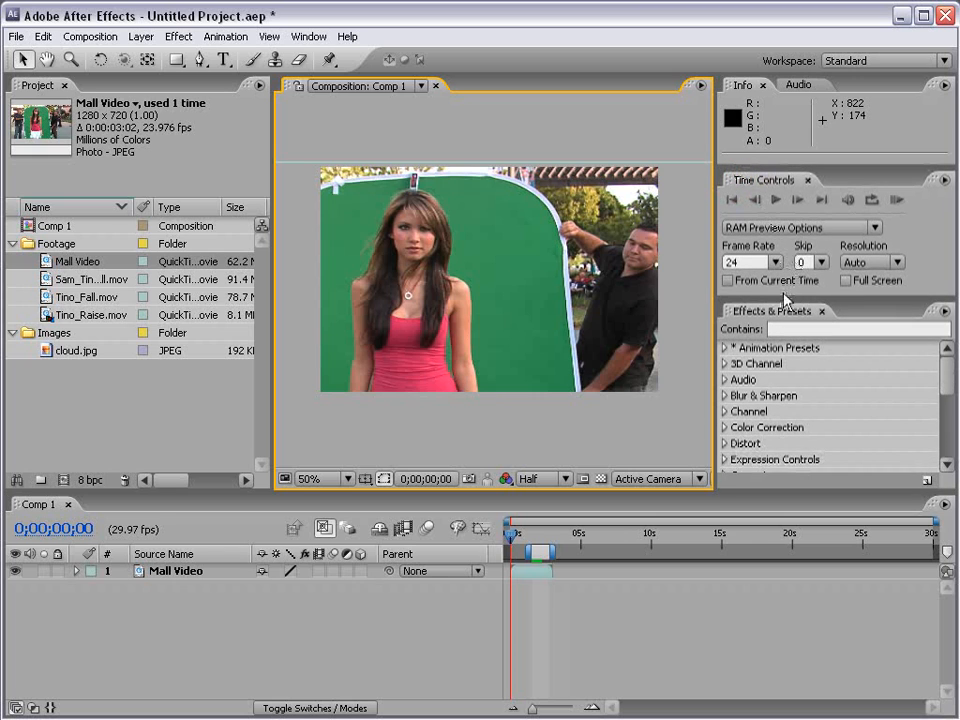
drag(783, 294, 783, 356)
drag(718, 339, 721, 340)
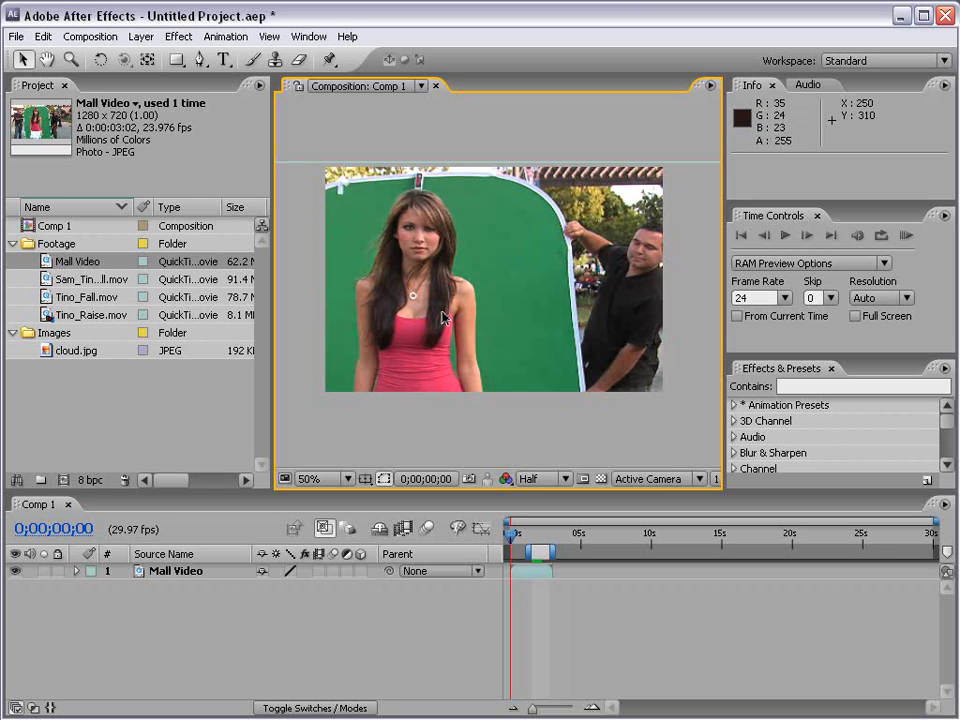
Maximize and restore individual panels in turn, including Composition, Project and Timeline
key(grave)
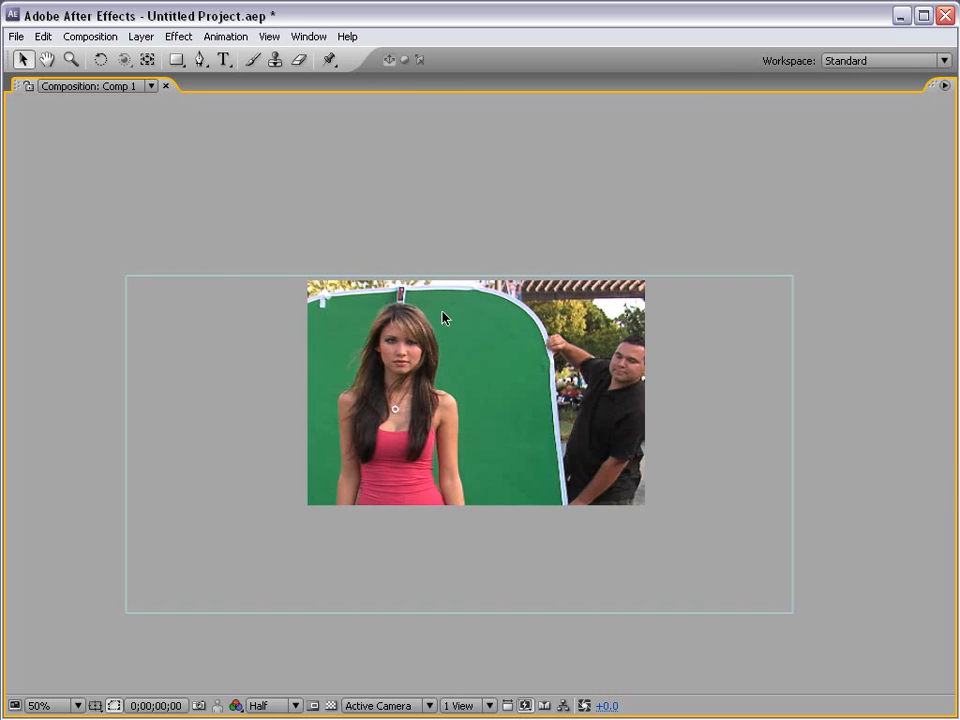
key(grave)
key(grave)
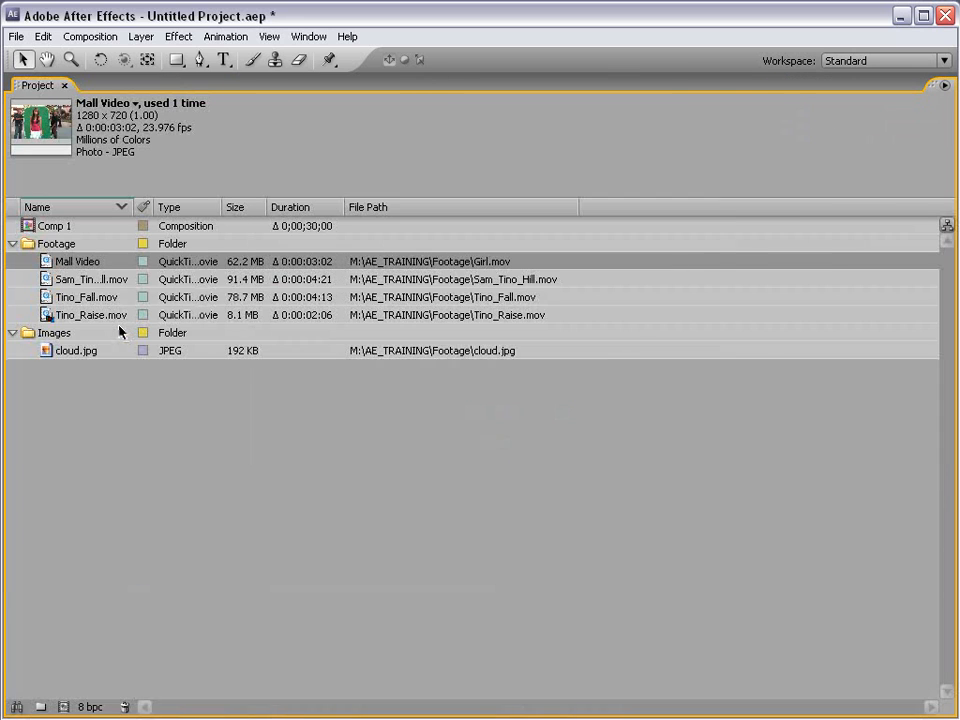
key(grave)
key(grave)
key(grave)
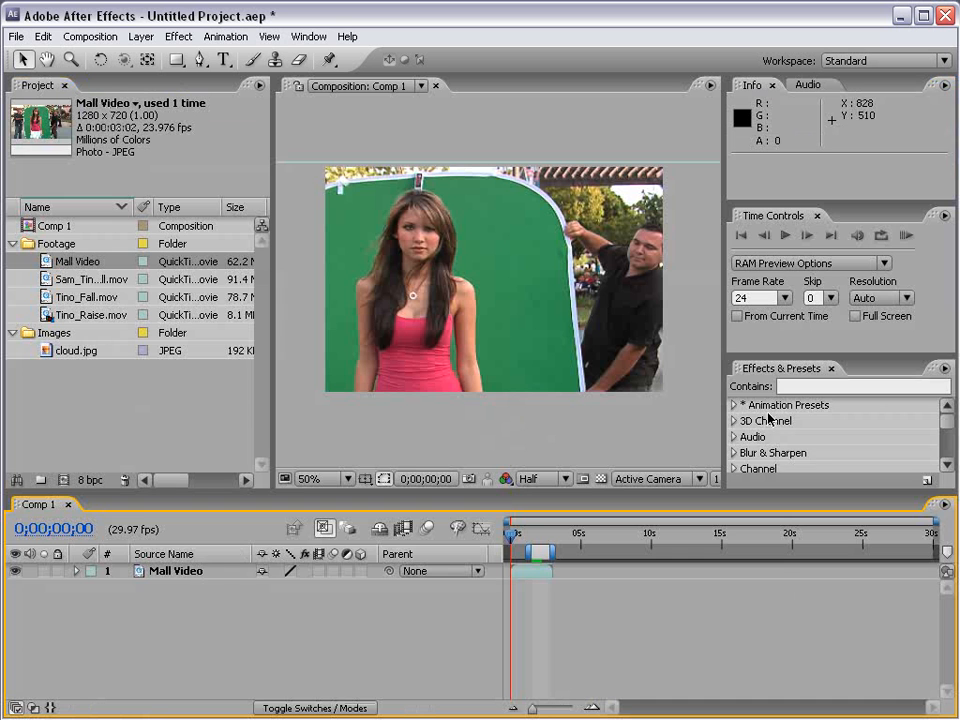
key(grave)
key(grave)
Maximize the Comp 1 viewer at 100% magnification, and restore the panel layout at 50%
key(grave)
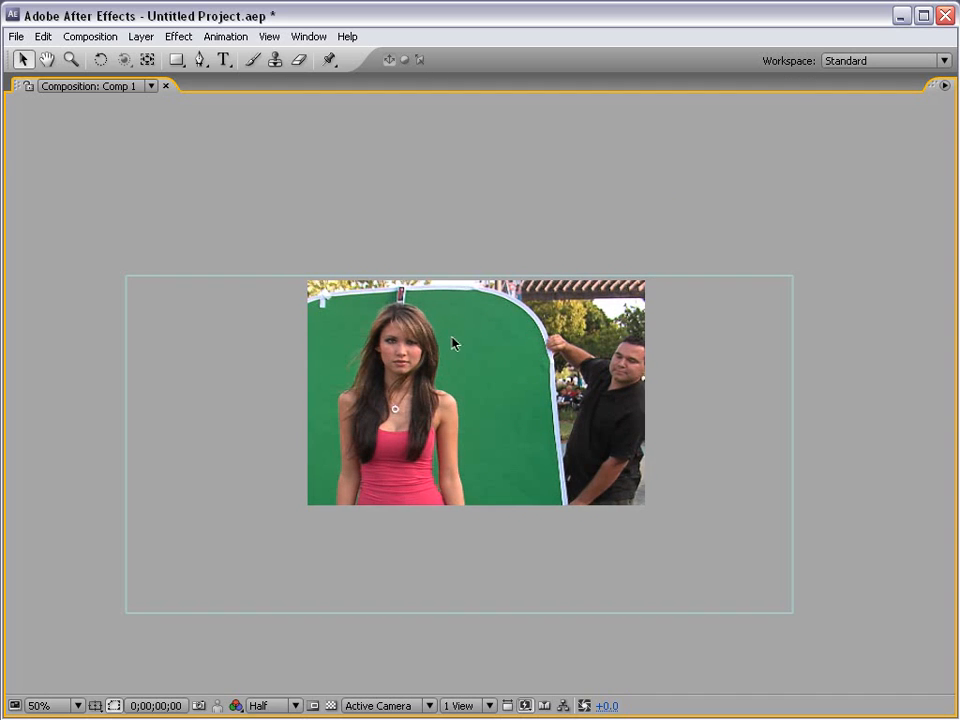
key(period)
drag(435, 450, 448, 429)
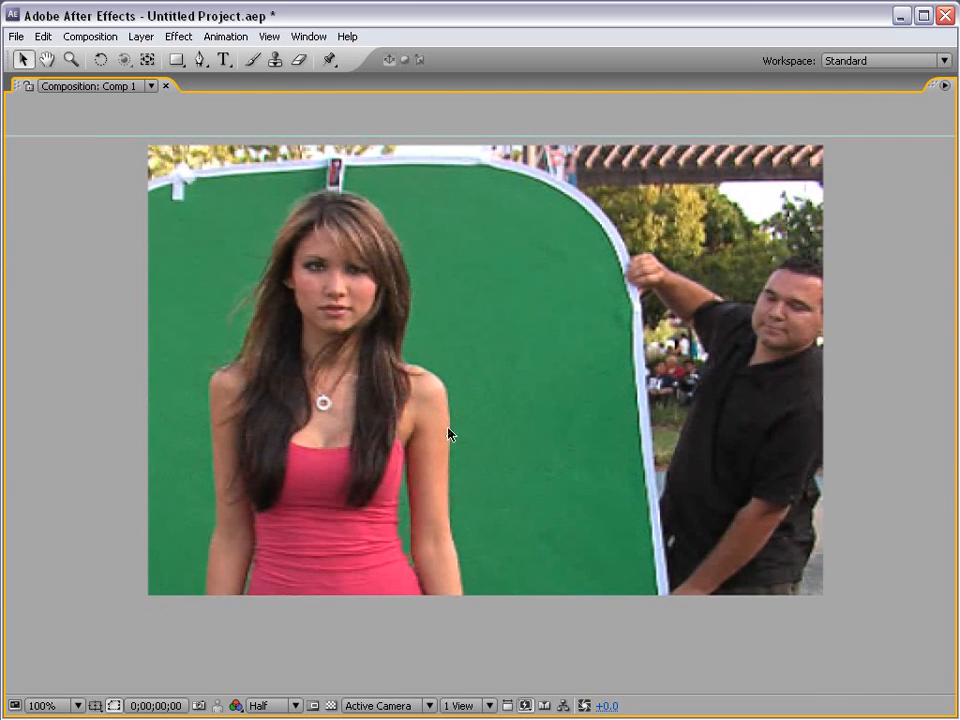
key(grave)
key(comma)
Pan around Comp 1 at 200% with the Hand tool to inspect the green screen and the man, and recentre the frame at 50%
key(h)
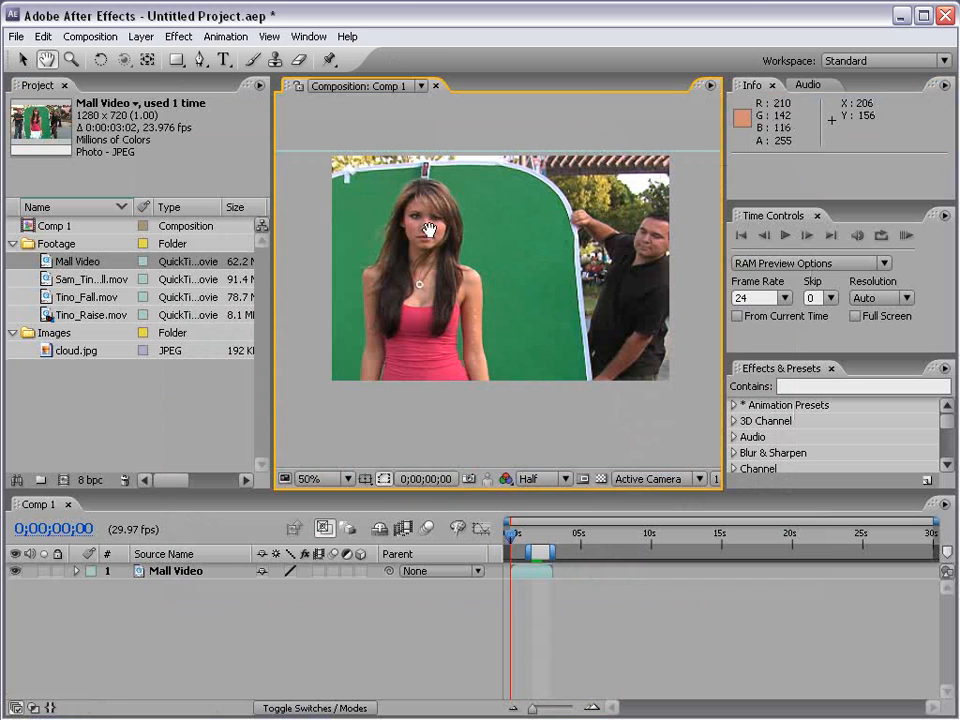
drag(573, 293, 489, 349)
drag(306, 396, 347, 393)
key(v)
key(period)
key(period)
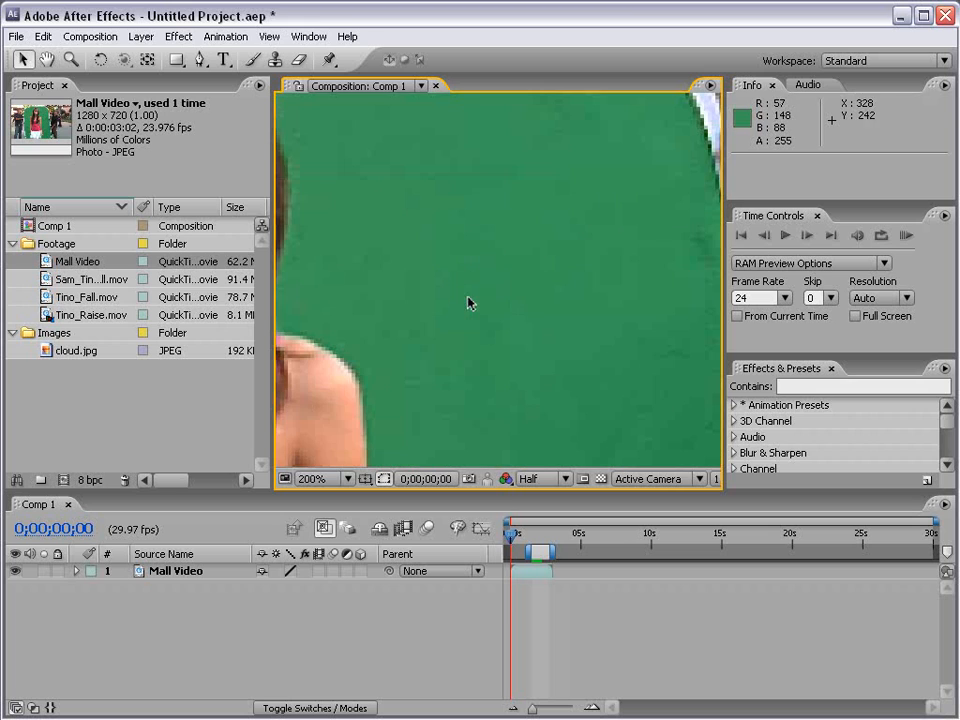
key(h)
drag(673, 166, 431, 229)
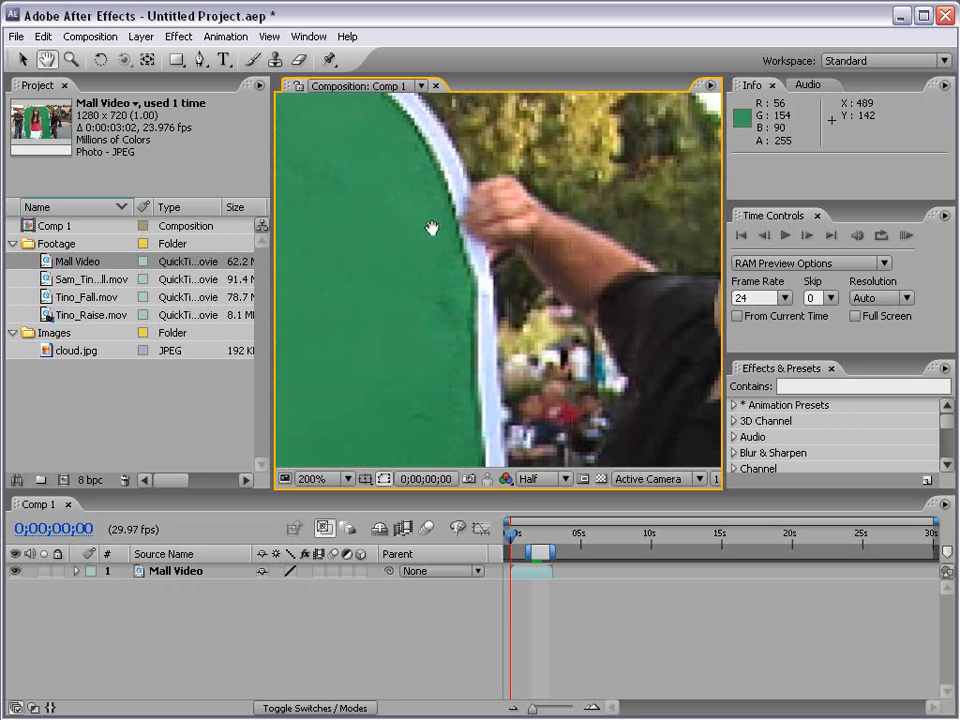
drag(628, 214, 457, 266)
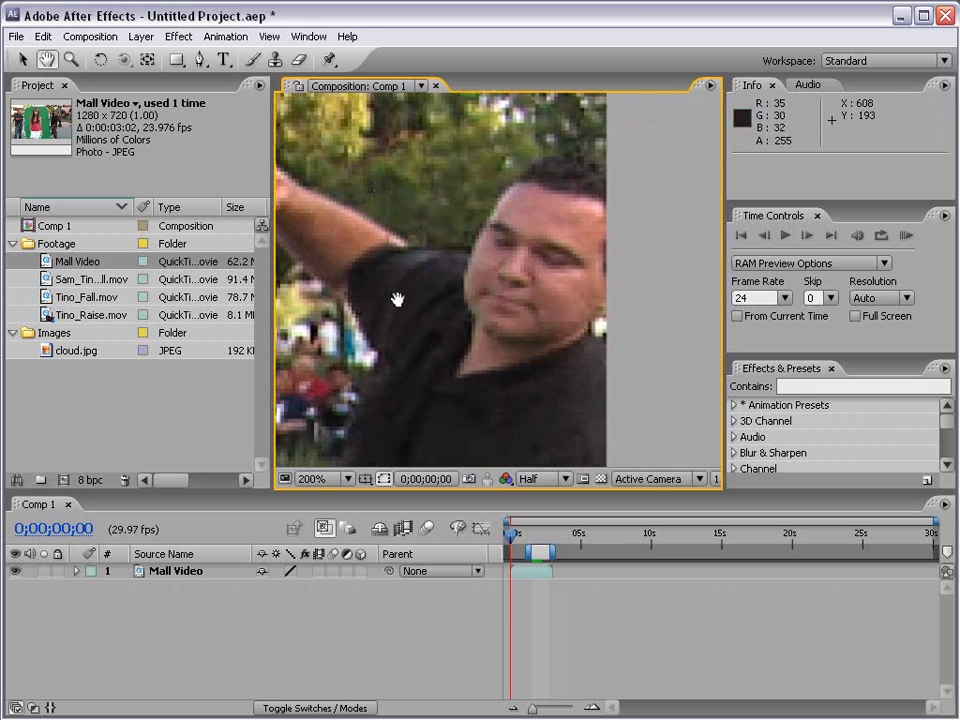
key(v)
scroll(481, 280, down, 2)
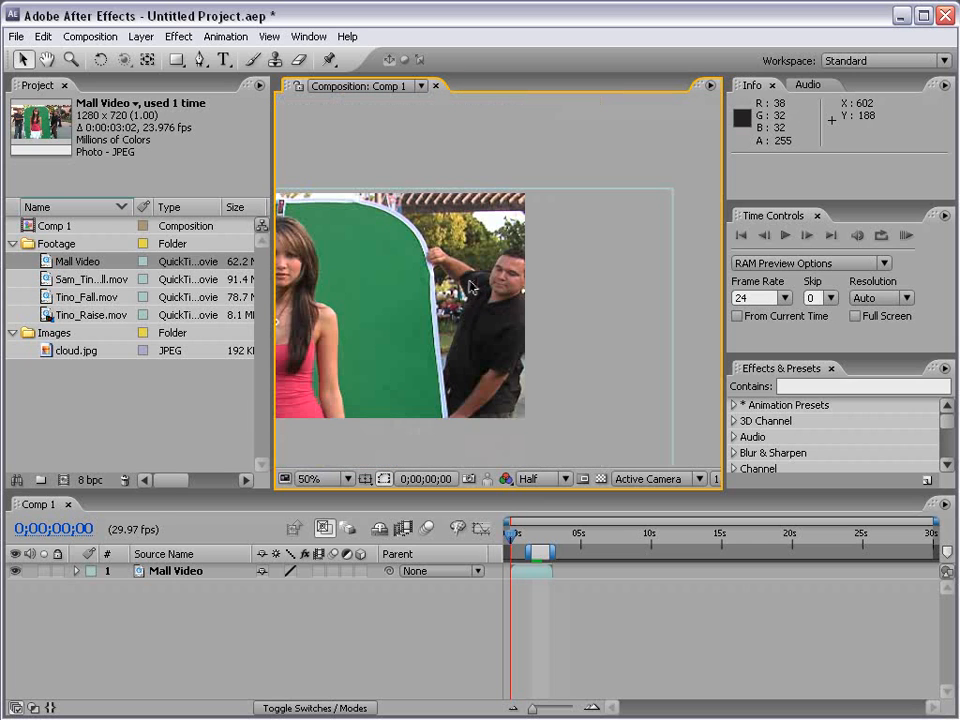
key(h)
drag(368, 337, 498, 312)
key(v)
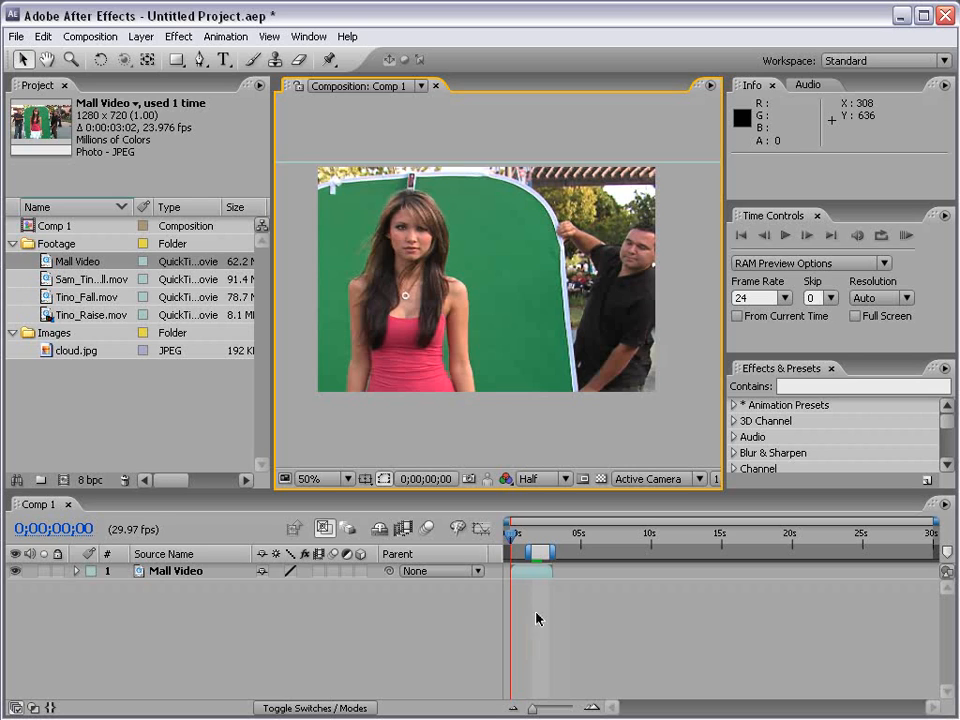
Review Comp 1's composition settings, including its duration, and close them without making changes
click(89, 36)
click(171, 80)
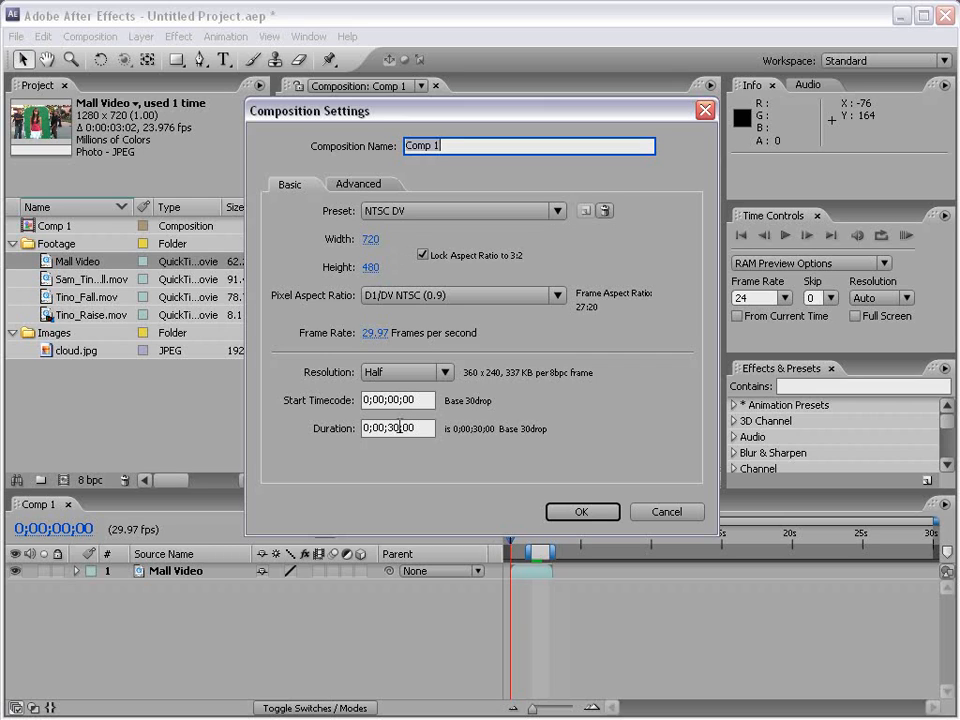
click(664, 510)
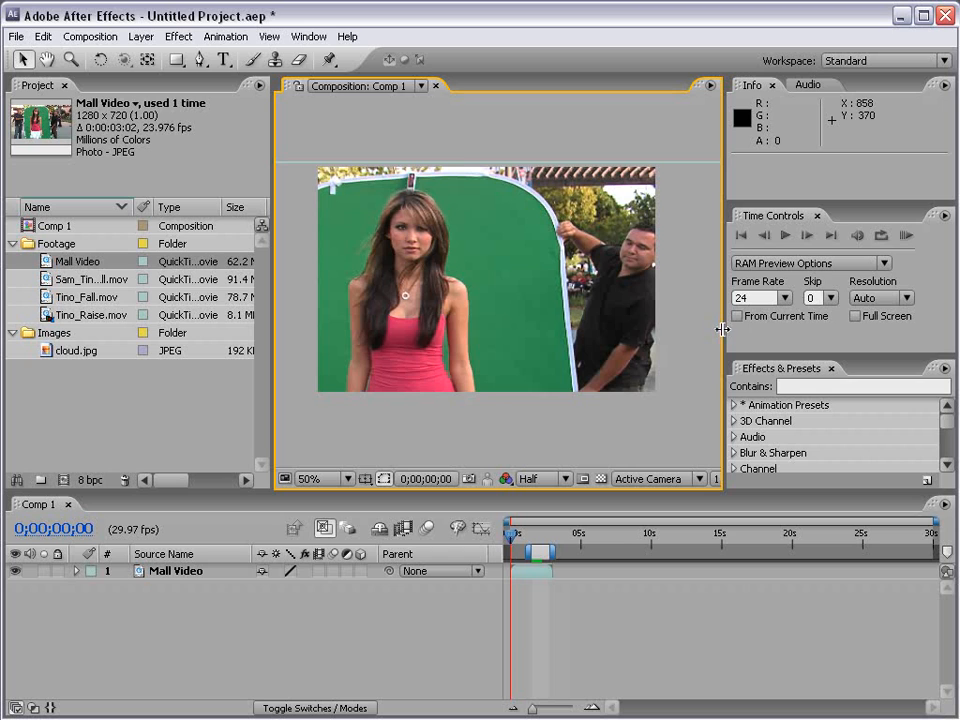
Widen the Composition panel considerably and review its fast preview modes, keeping Adaptive Resolution
drag(722, 328, 890, 329)
click(797, 479)
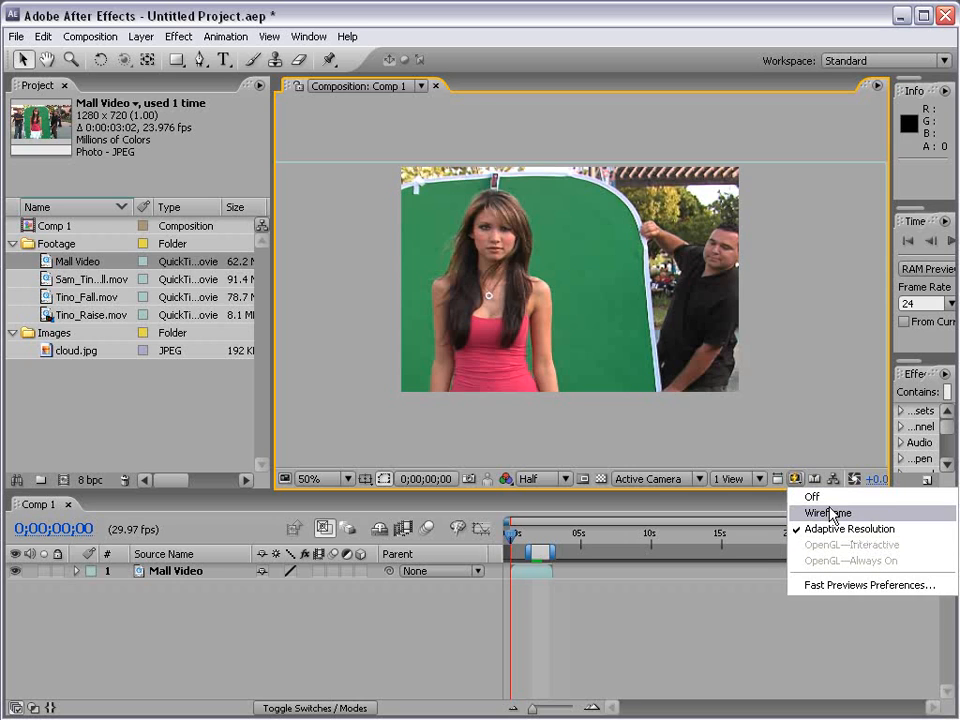
click(886, 535)
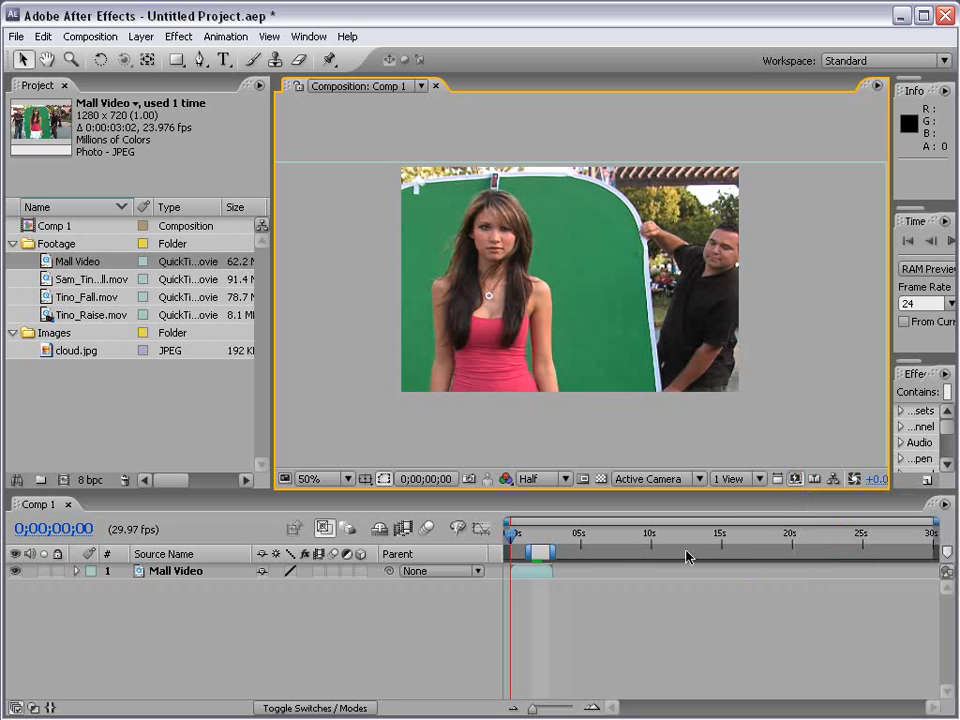
Zoom in on the Comp 1 timeline and scrub to 0;00;02;15 to observe the preview quality
click(537, 537)
key(equal)
key(equal)
key(equal)
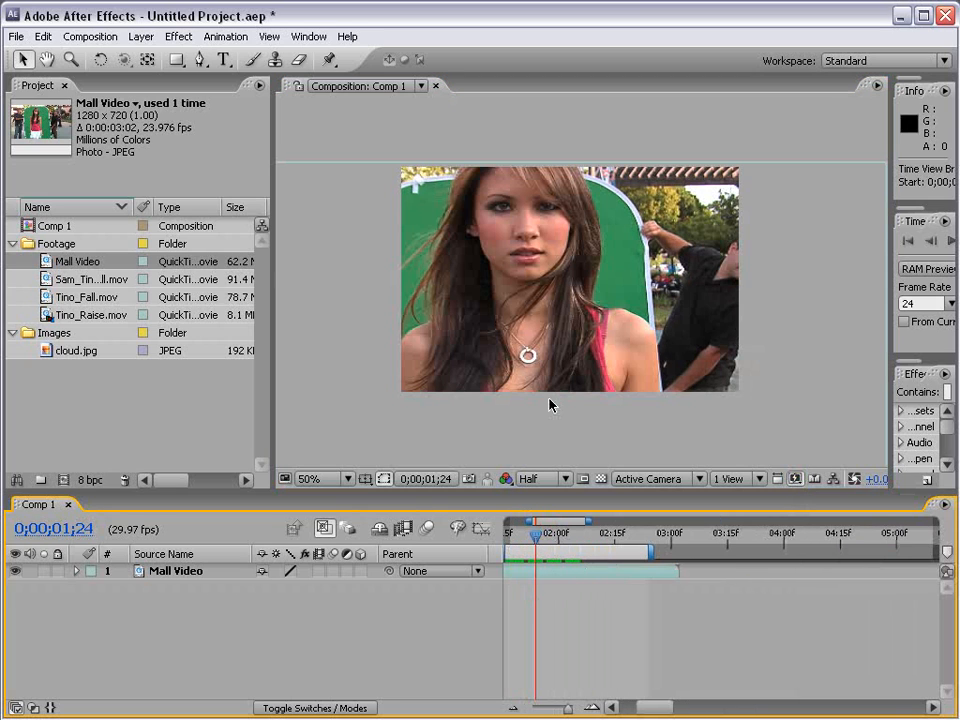
click(628, 541)
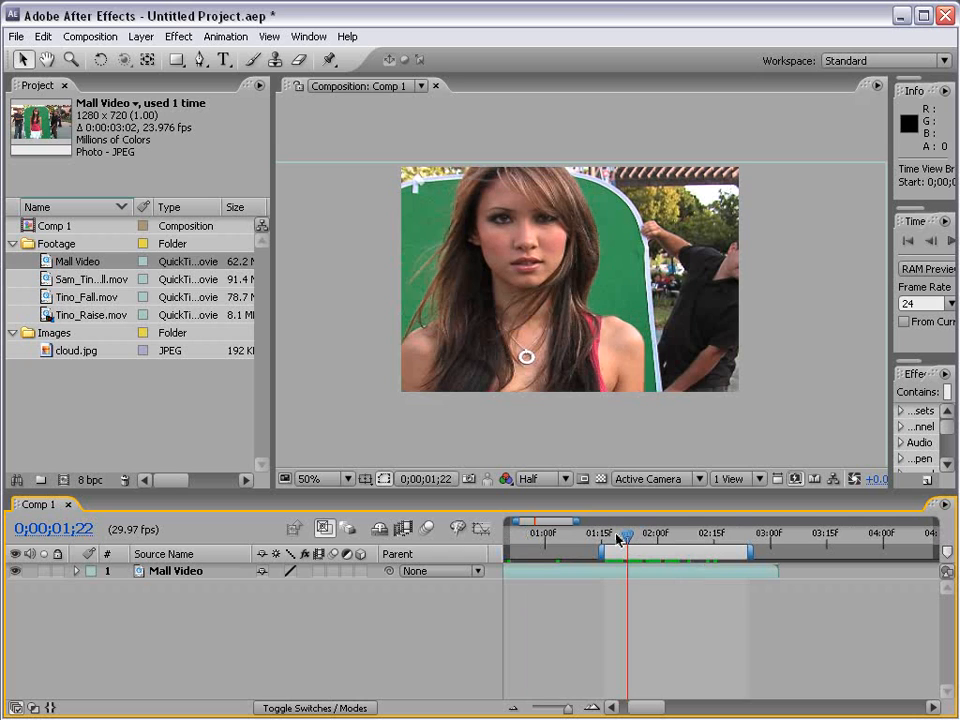
drag(624, 538, 715, 541)
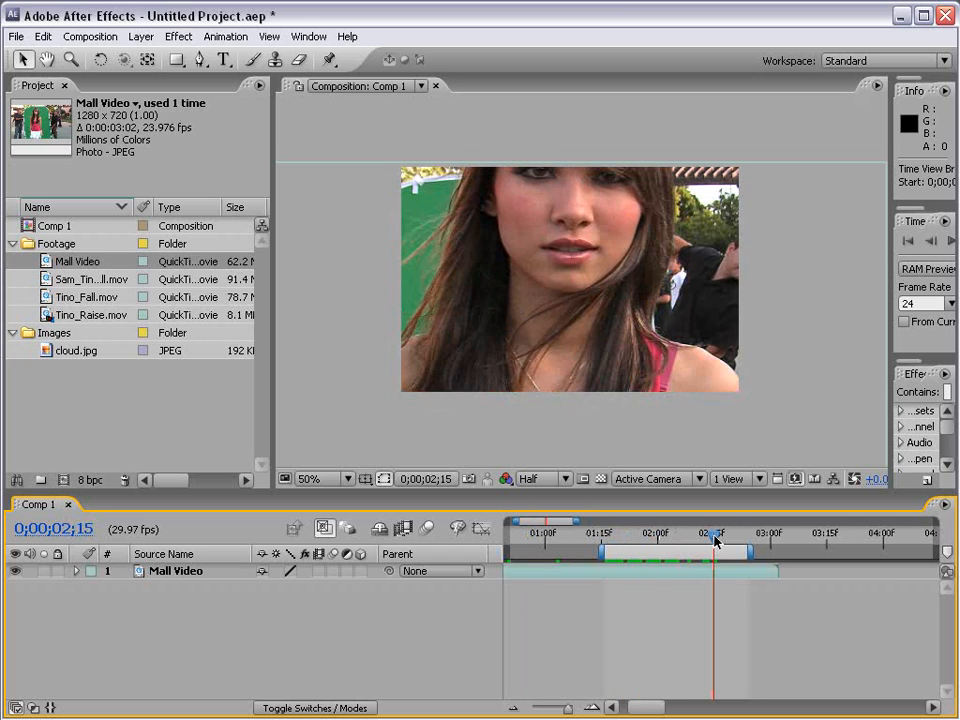
Keep Adaptive Resolution for fast previews, set Comp 1's preview resolution to Full, and scrub back to 0;00;01;26
click(796, 479)
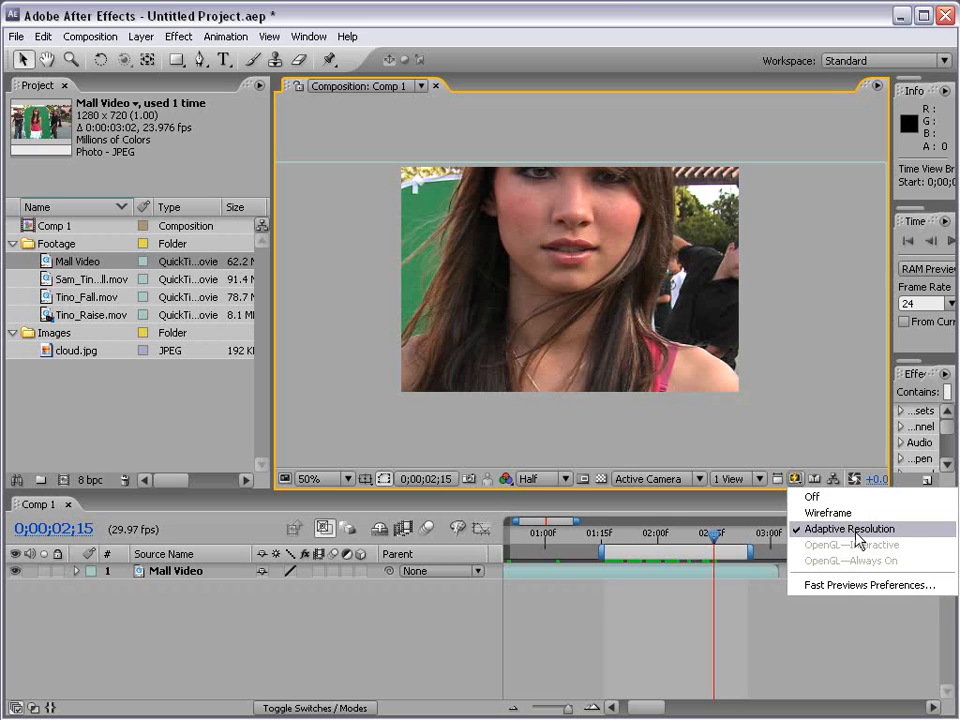
click(857, 529)
click(545, 479)
click(540, 495)
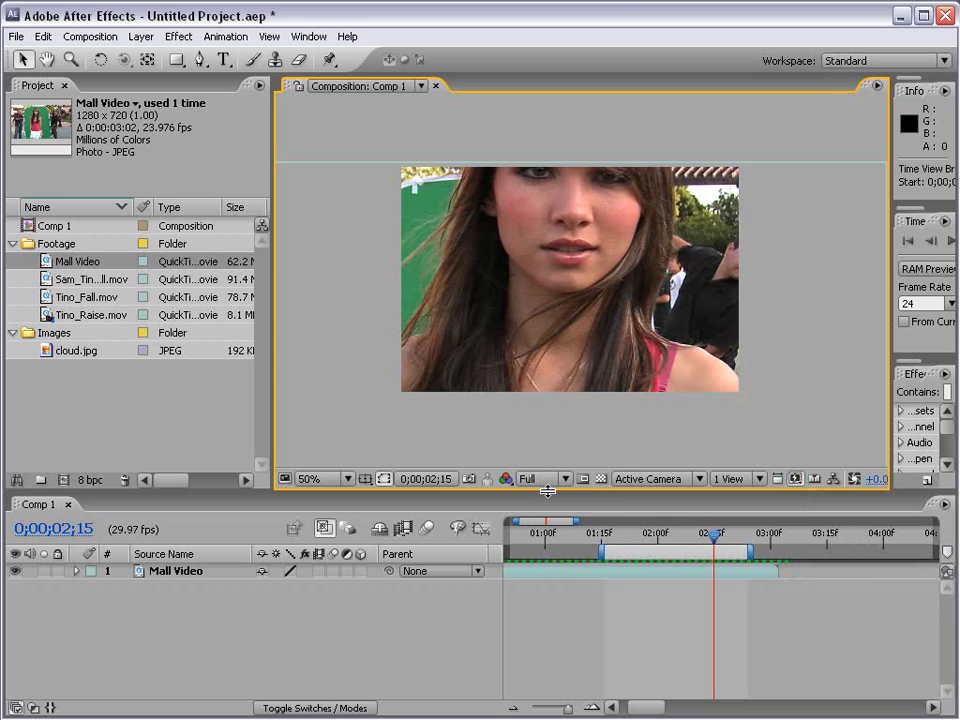
drag(704, 535, 643, 541)
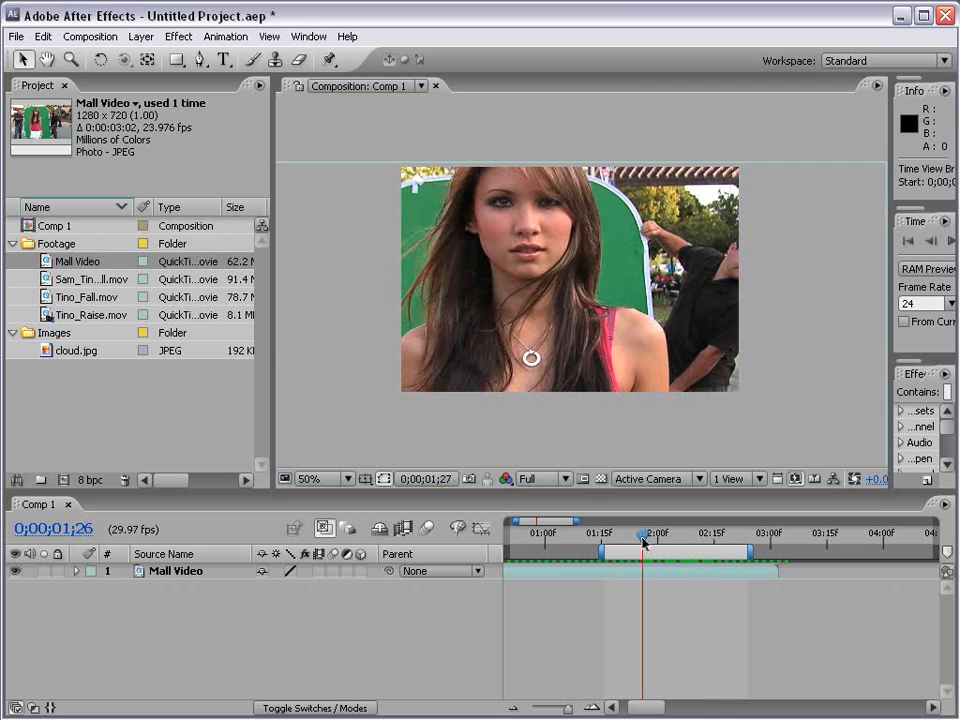
Try Comp 1's preview at Quarter, set it to Half, and scrub to 0;00;02;11 to check Adaptive Resolution
click(545, 479)
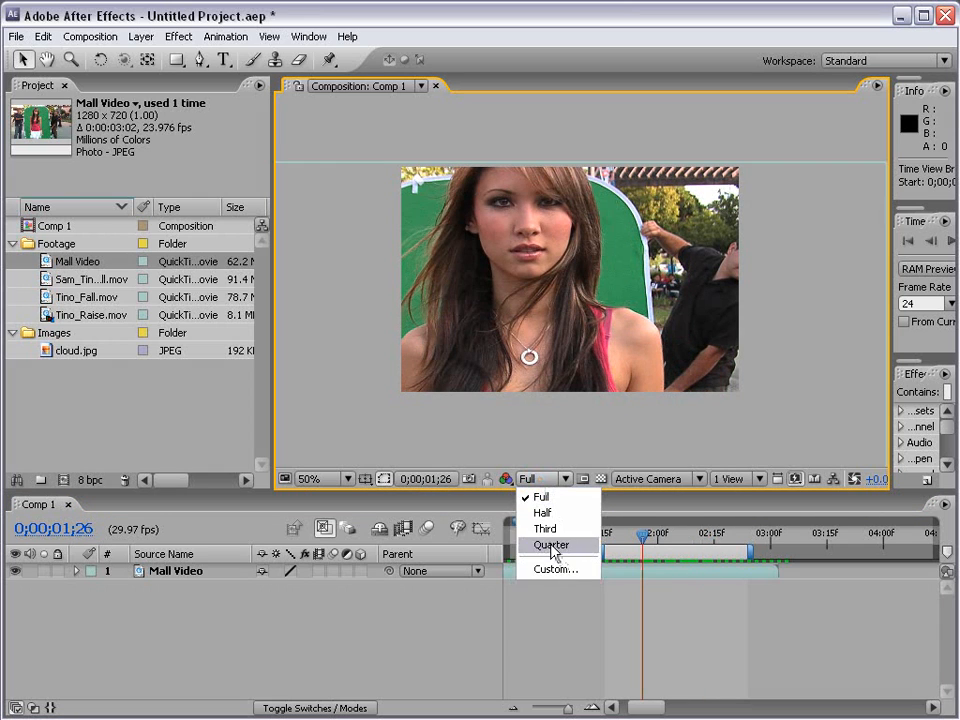
click(551, 545)
click(545, 479)
click(543, 512)
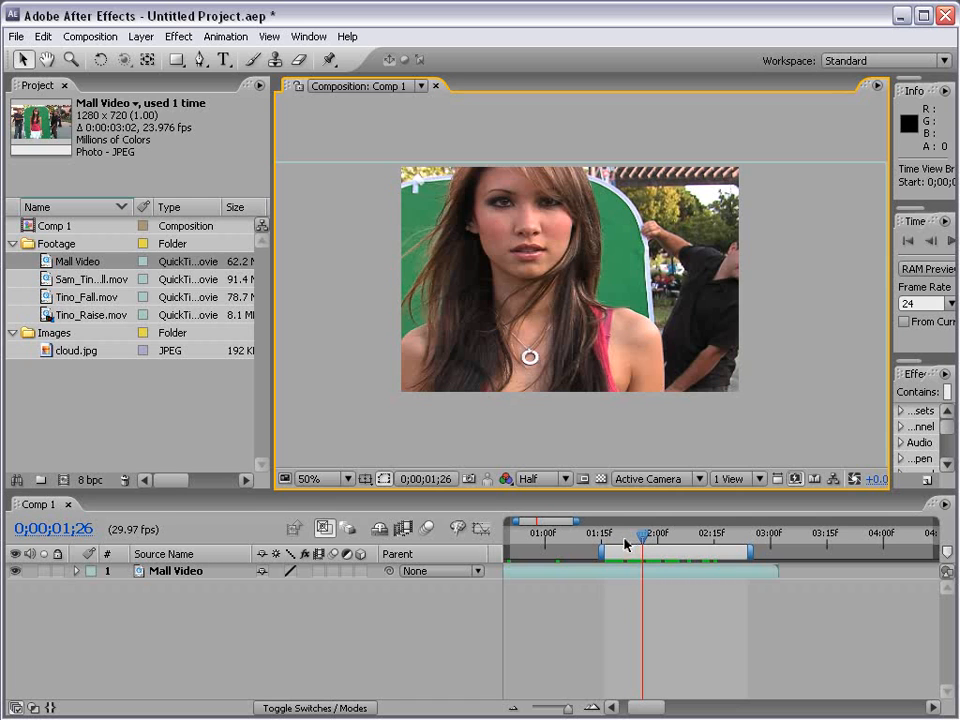
drag(641, 536, 698, 536)
click(795, 479)
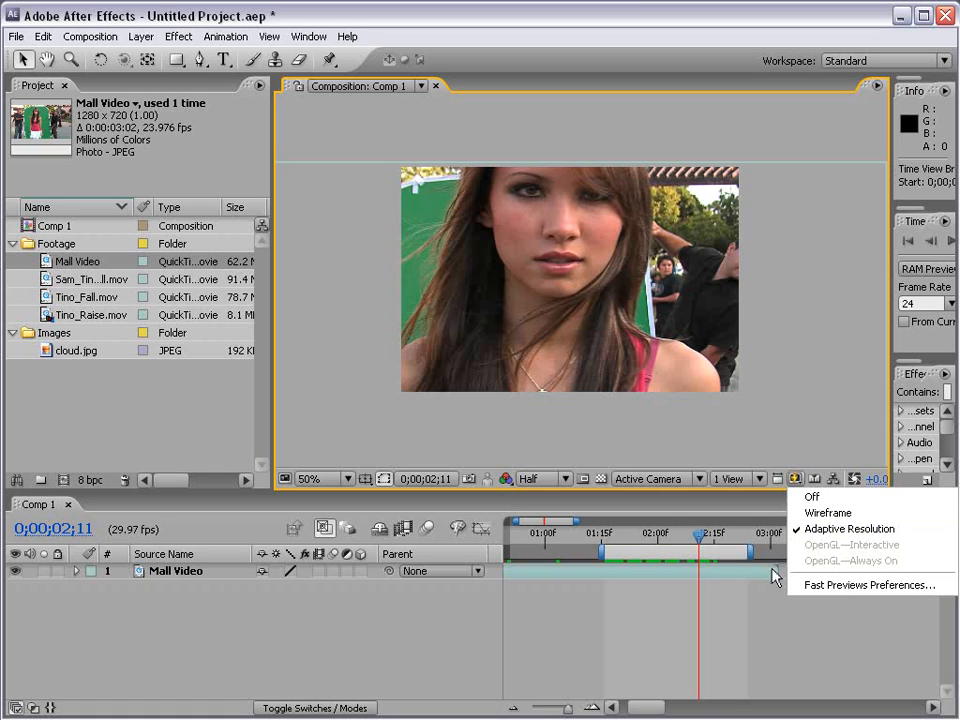
click(757, 660)
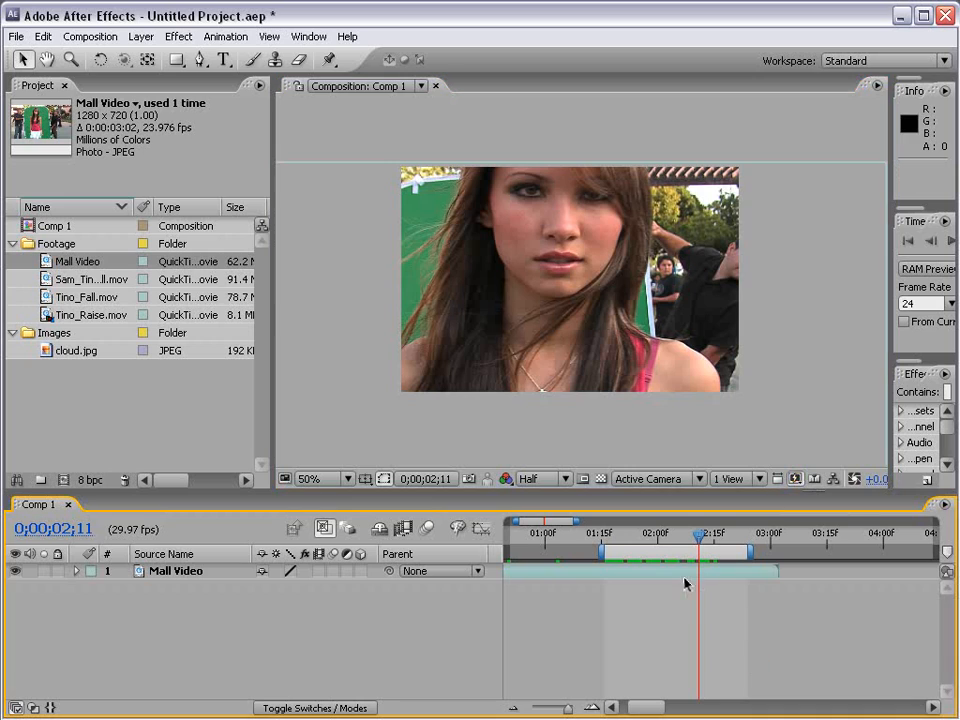
Trim Comp 1 to a work area starting at about 0;00;01;08, and scrub through it before returning to 0;00;00;00
drag(600, 552, 570, 552)
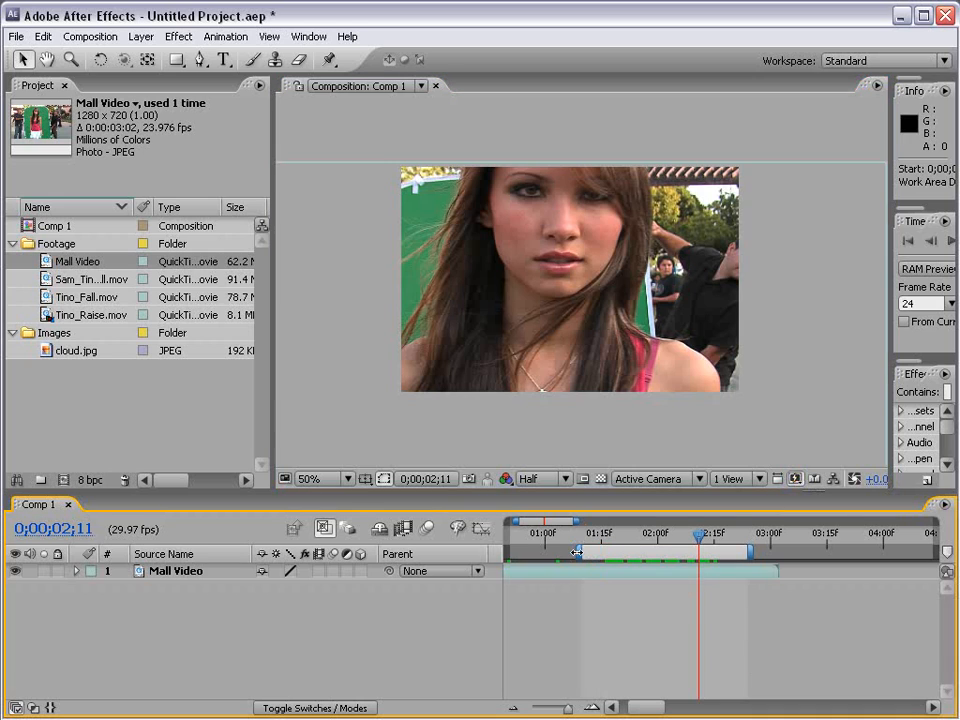
right_click(605, 556)
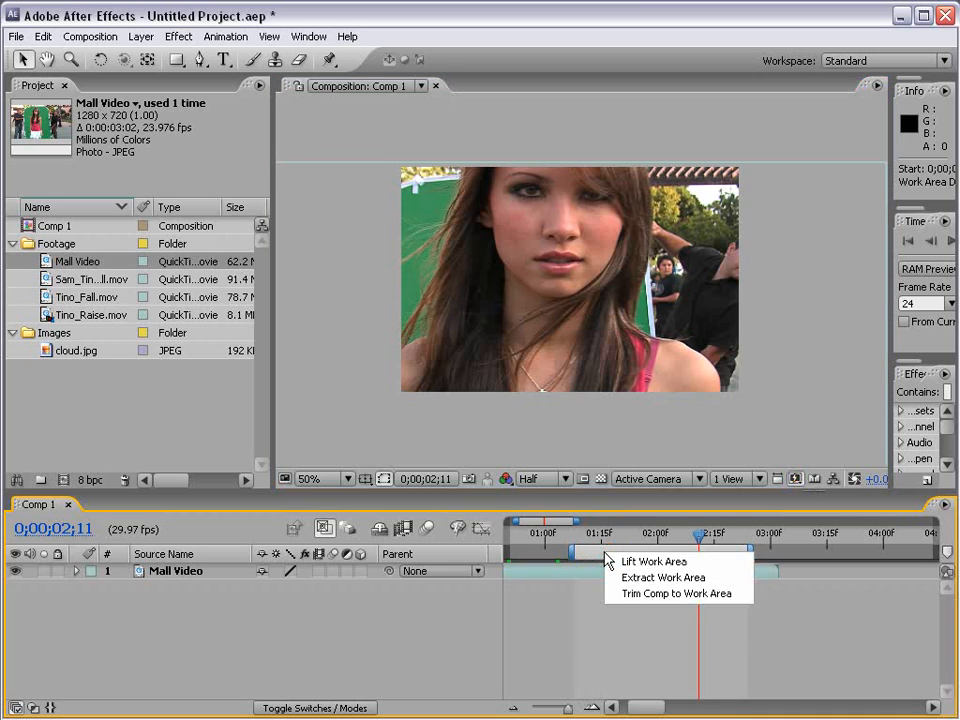
click(741, 596)
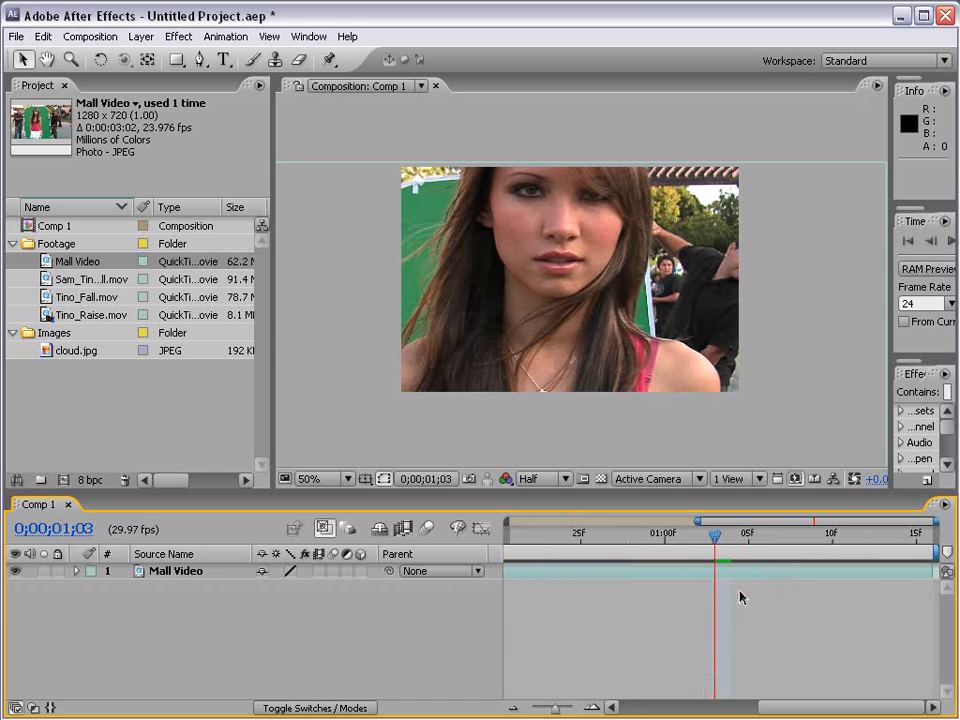
drag(510, 533, 925, 549)
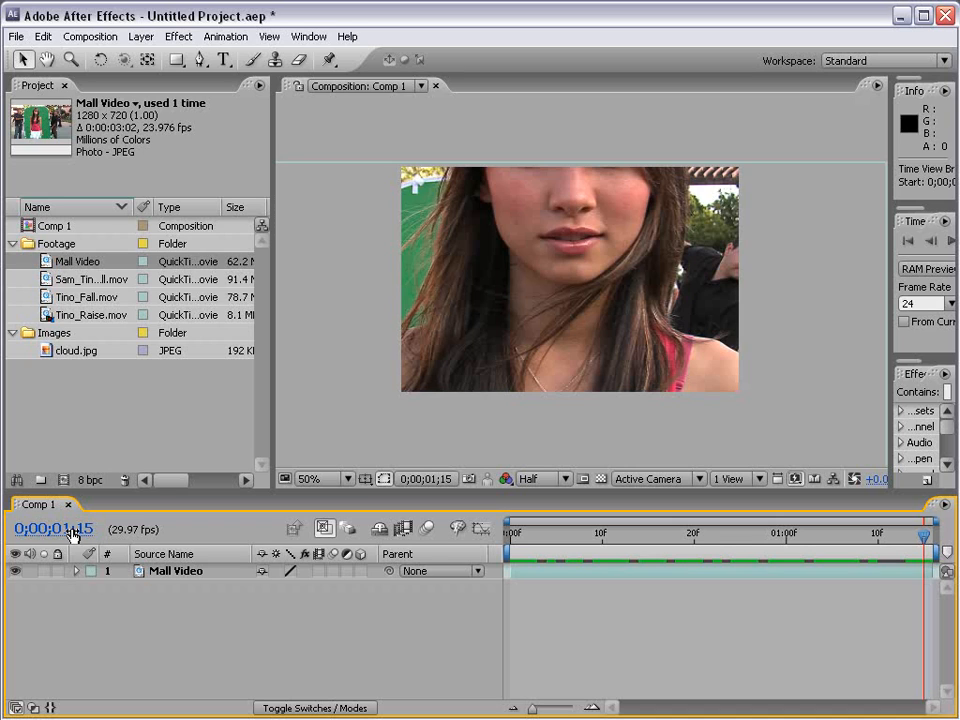
drag(518, 532, 492, 548)
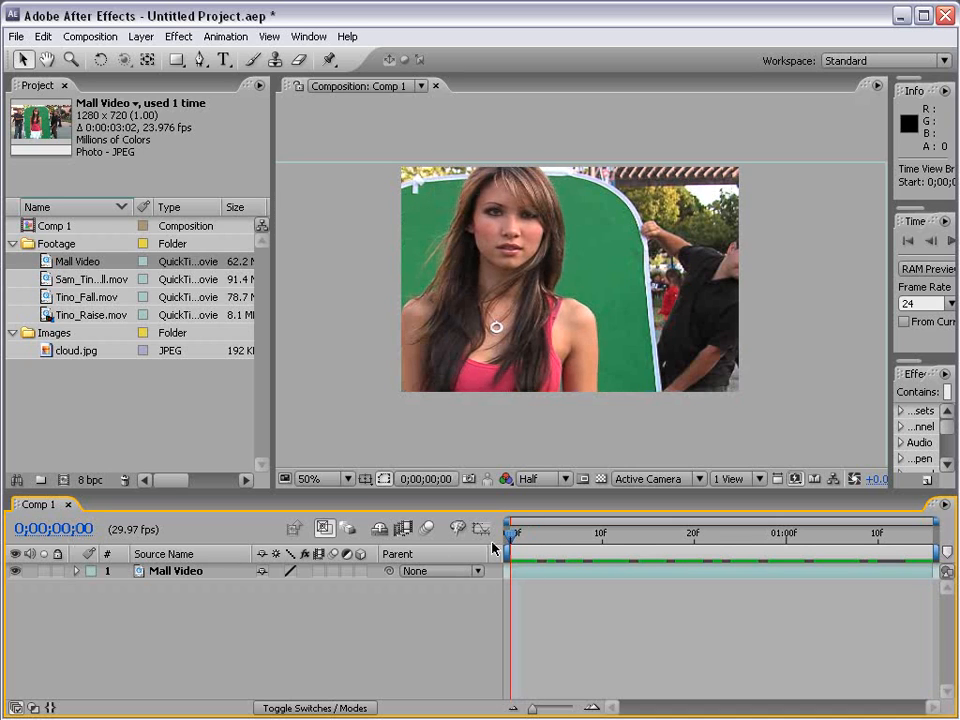